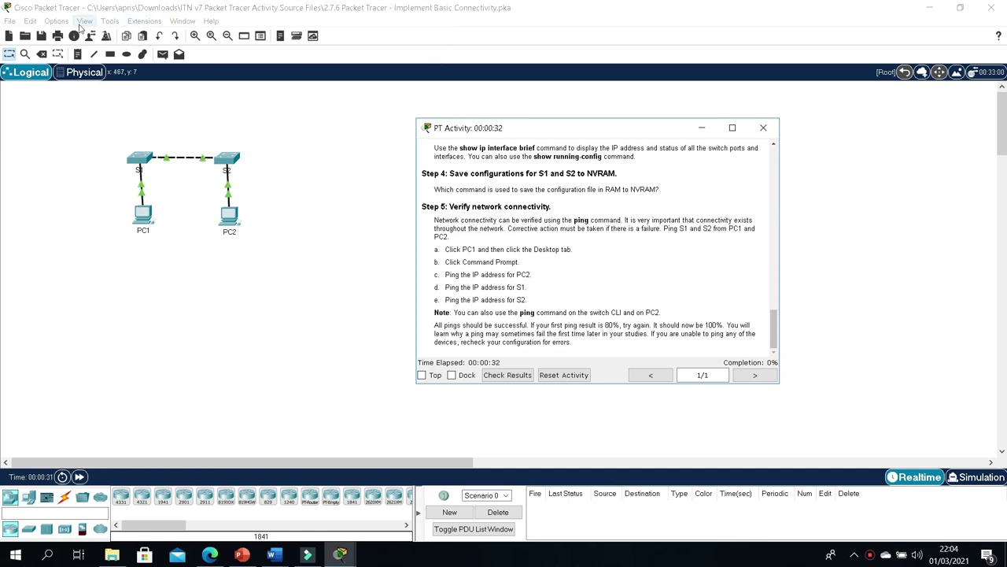
Step: Browse the Tools, Extensions and Options menus to locate the User Profile setting
click(110, 22)
mouse_move(142, 26)
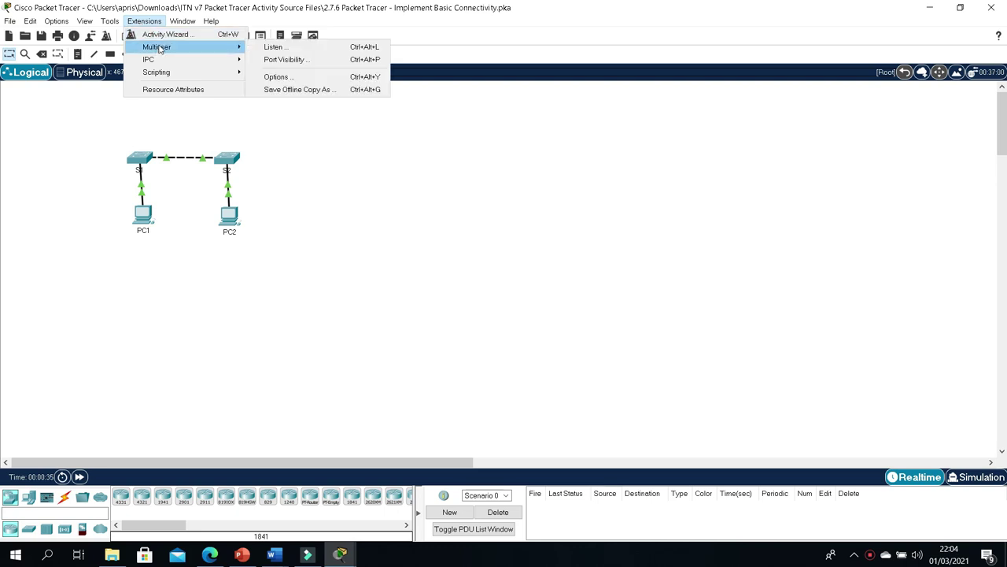
mouse_move(62, 25)
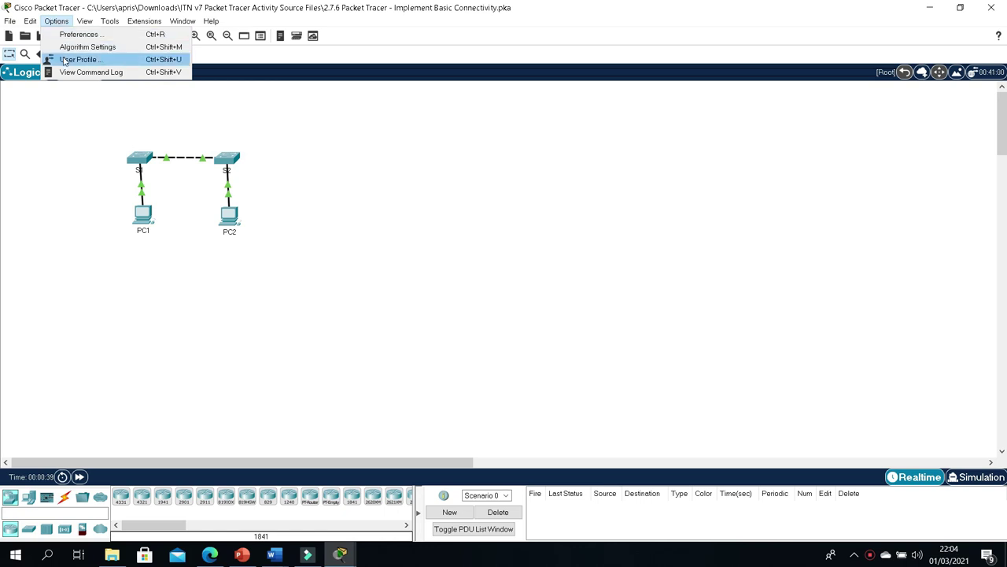
Step: In Options > User Profile, replace 'Guest' with the student's full name and accept the activity reset
click(79, 59)
double_click(484, 202)
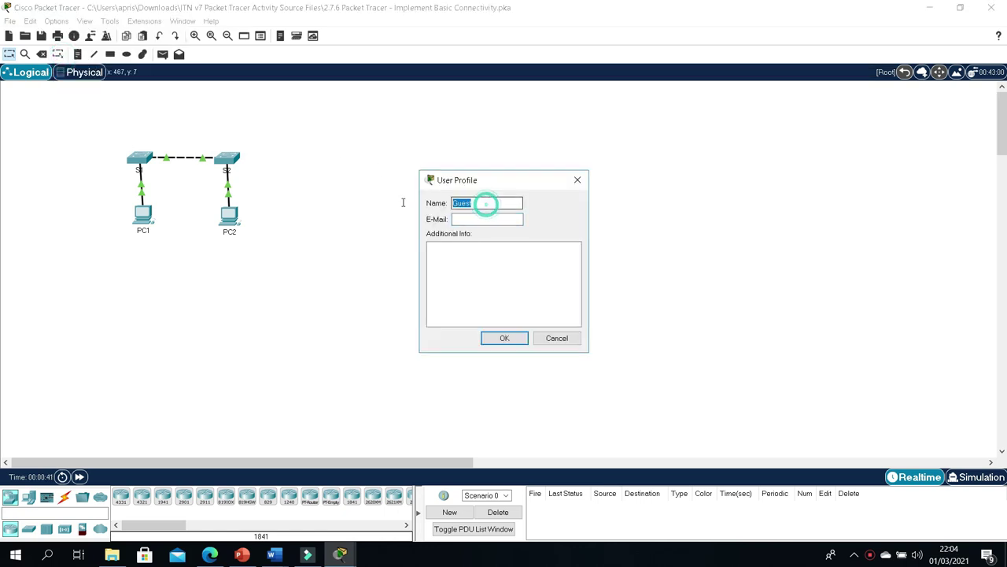
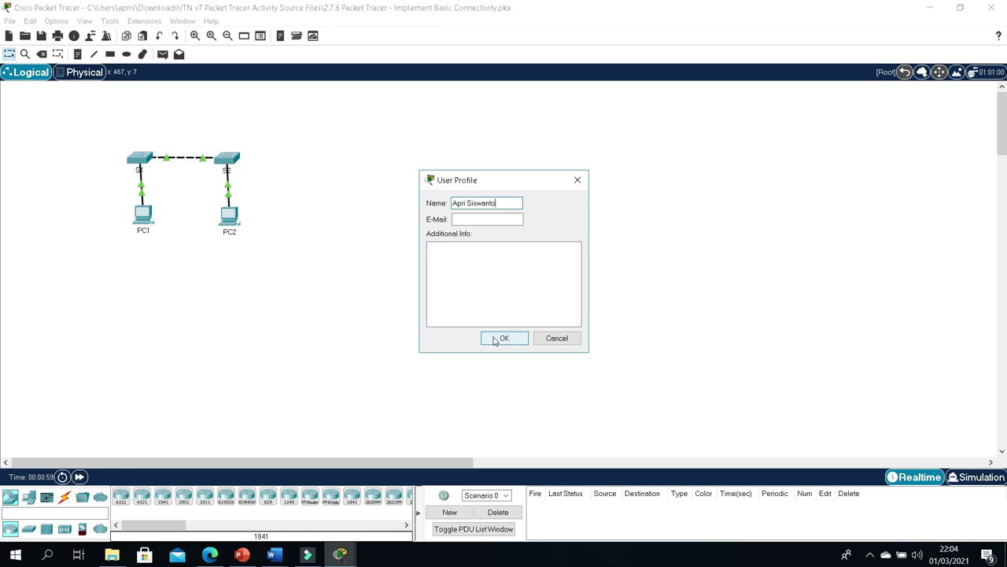
click(496, 340)
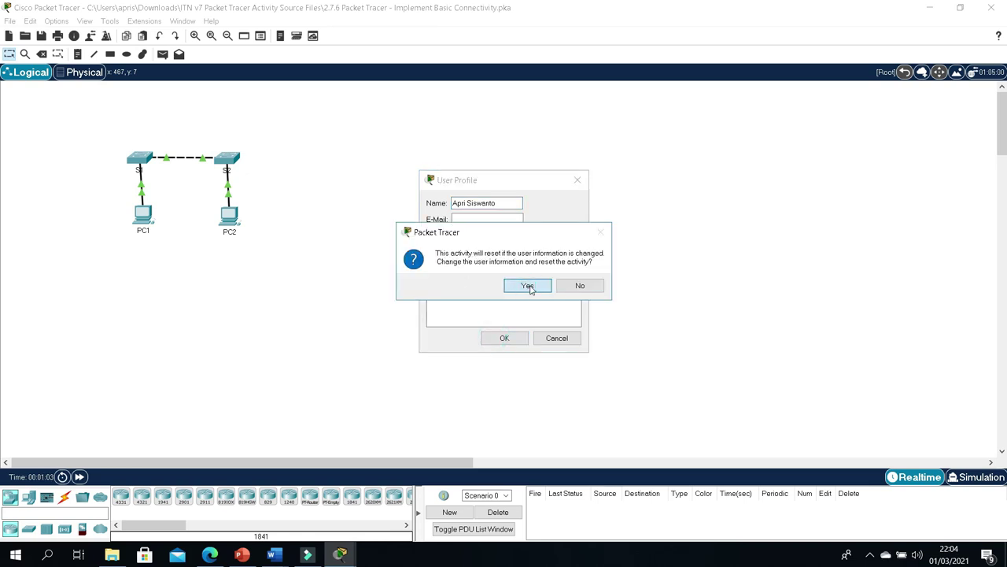
click(528, 287)
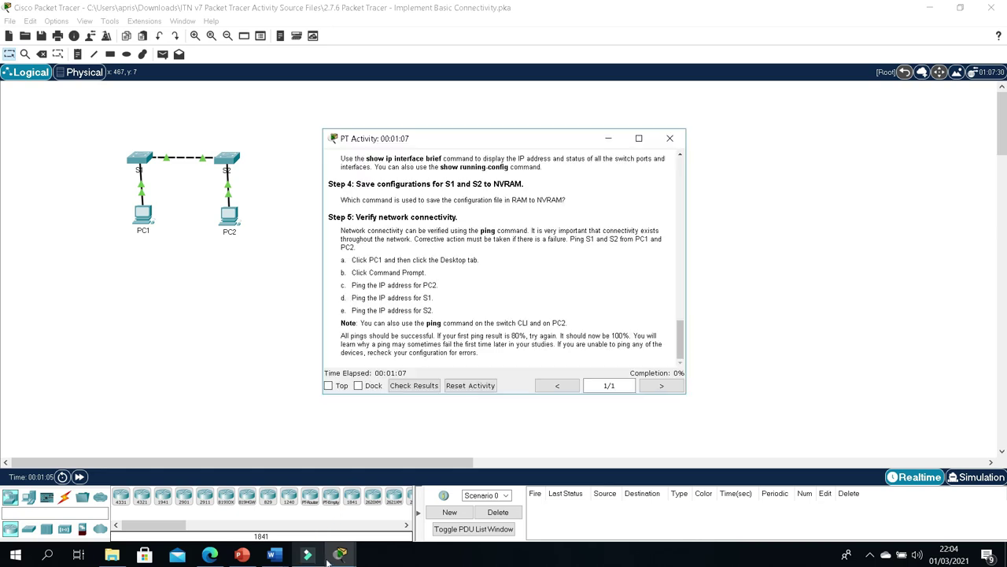
Step: Scroll the PT Activity instructions back to the top and read the objectives
scroll(473, 198, up, 8)
drag(679, 284, 678, 154)
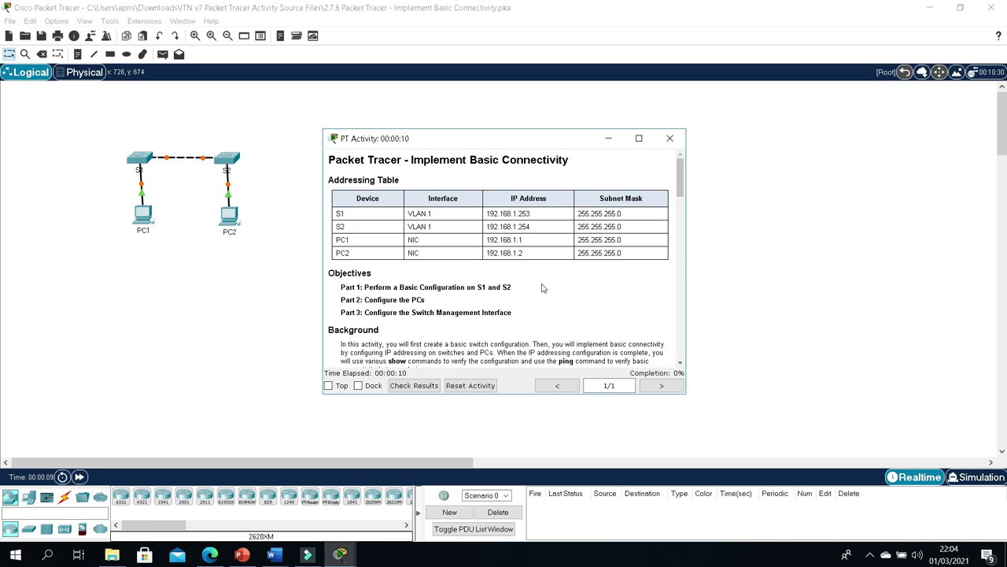
scroll(542, 288, down, 2)
drag(341, 223, 545, 228)
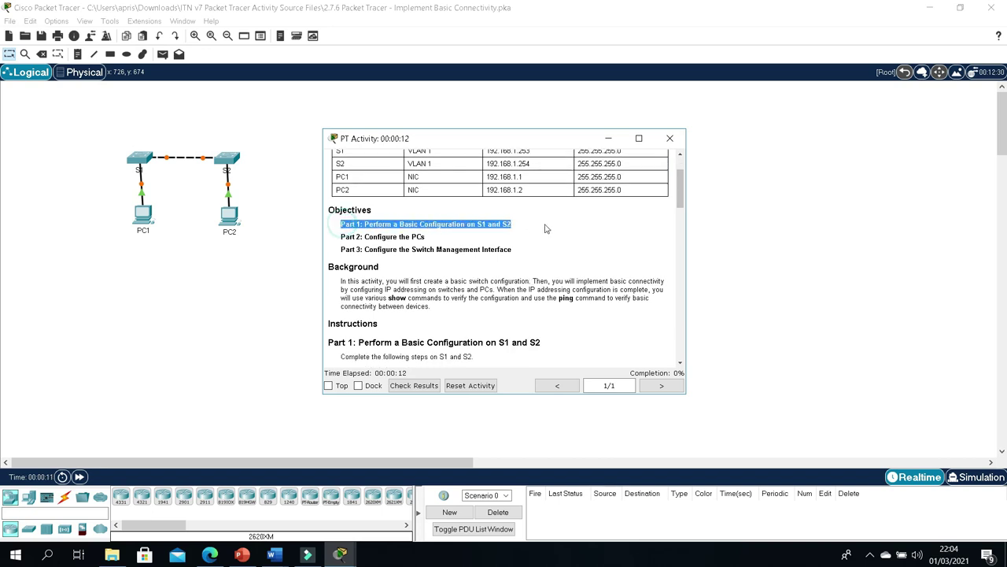
click(550, 228)
drag(399, 236, 340, 236)
click(510, 230)
scroll(474, 244, down, 2)
scroll(472, 247, down, 2)
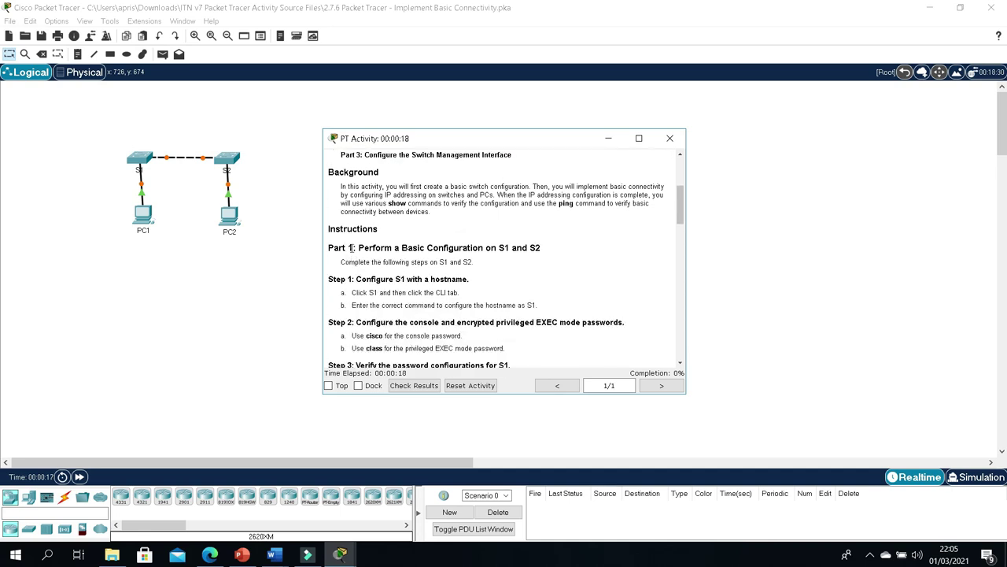
Step: Read the Part 1 Step 1 hostname and Step 2 password instructions
drag(351, 247, 537, 247)
click(477, 268)
drag(361, 278, 530, 289)
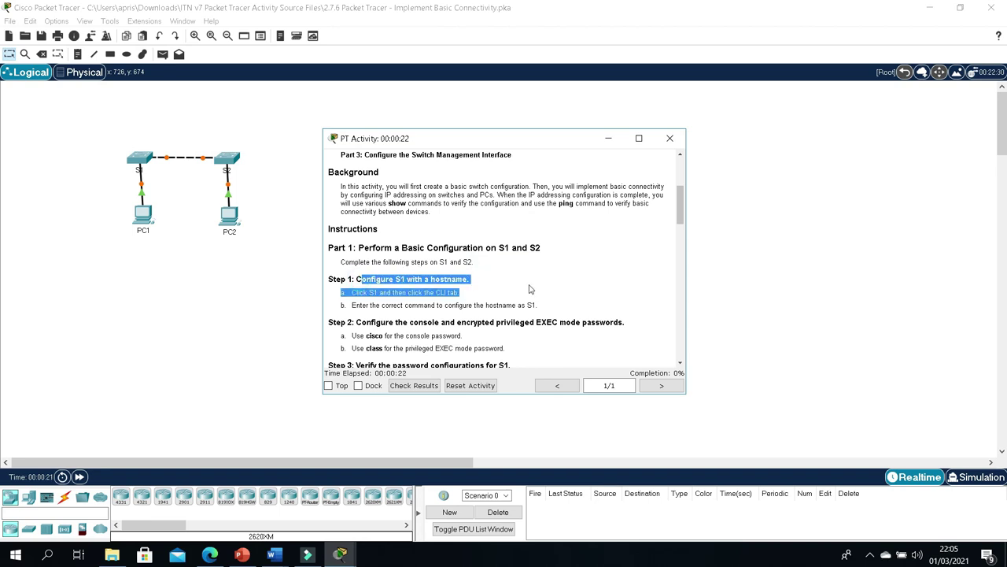
scroll(530, 290, down, 1)
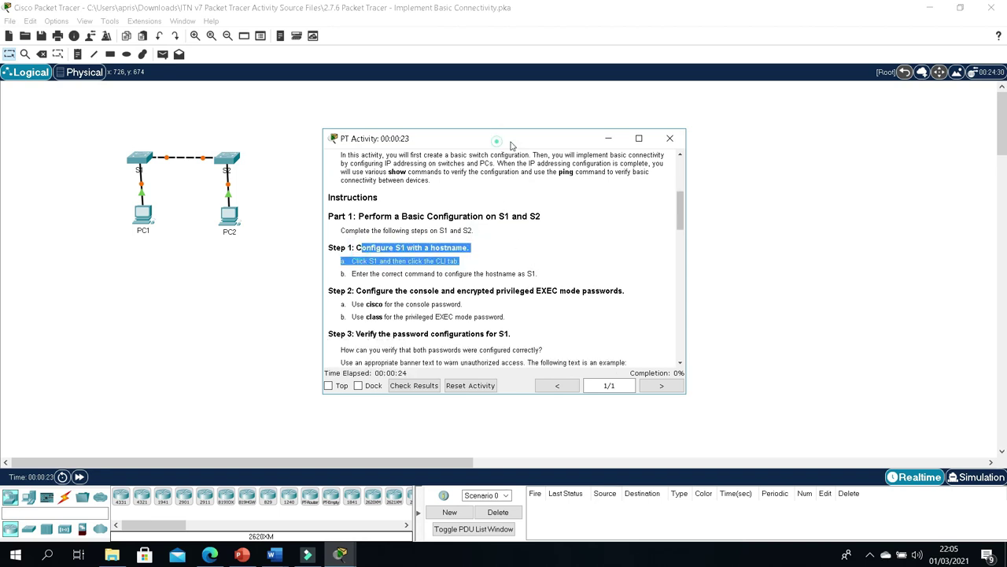
drag(498, 140, 669, 141)
drag(525, 293, 644, 285)
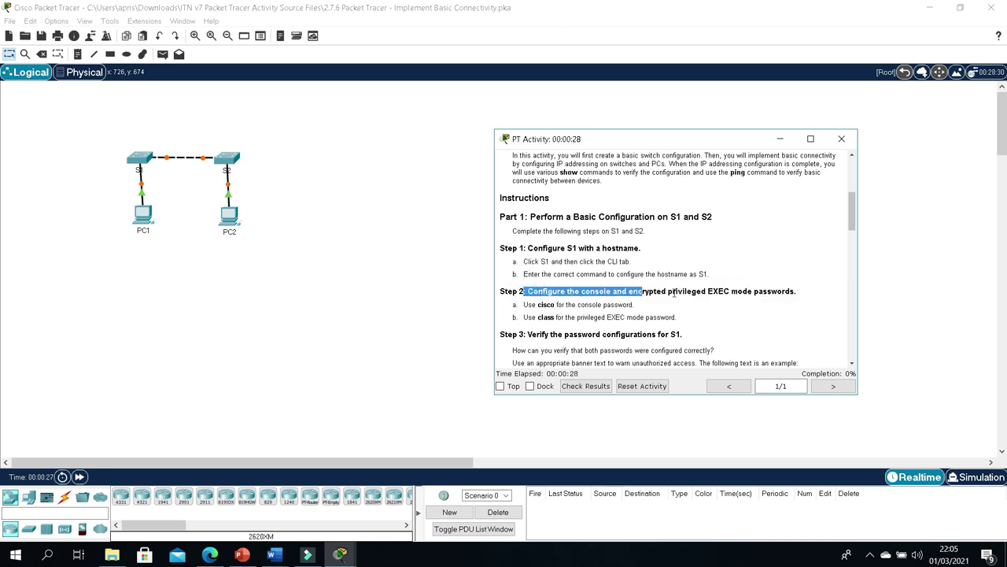
Step: Read the Step 3 banner instructions and open switch S1's command line
scroll(683, 307, down, 1)
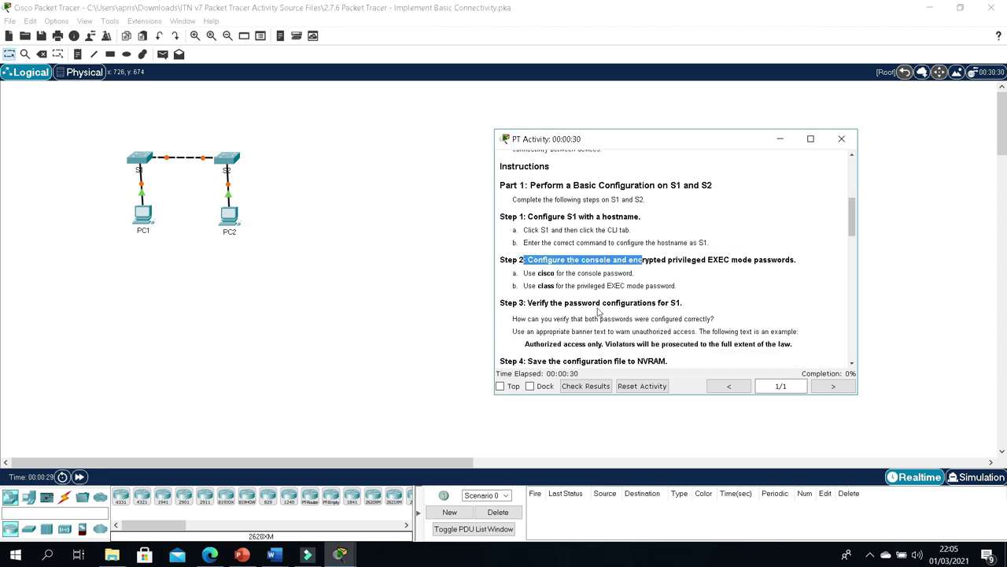
drag(537, 303, 696, 313)
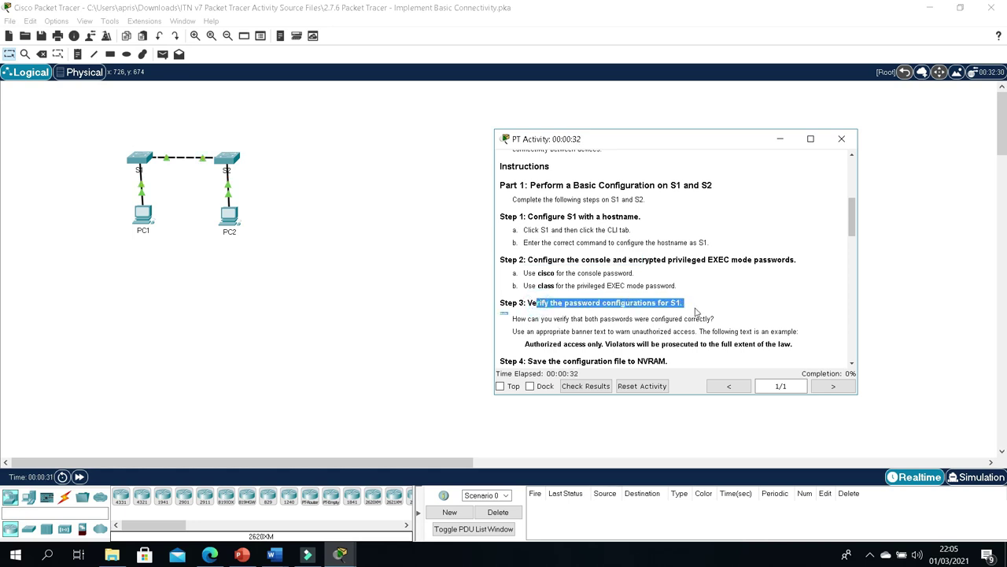
drag(523, 344, 759, 346)
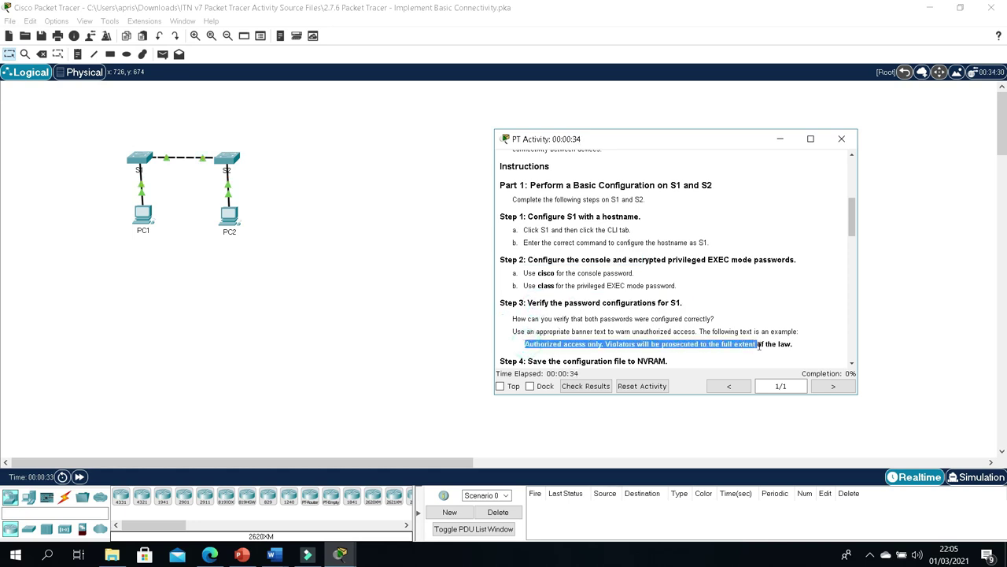
scroll(613, 354, down, 1)
drag(528, 331, 681, 331)
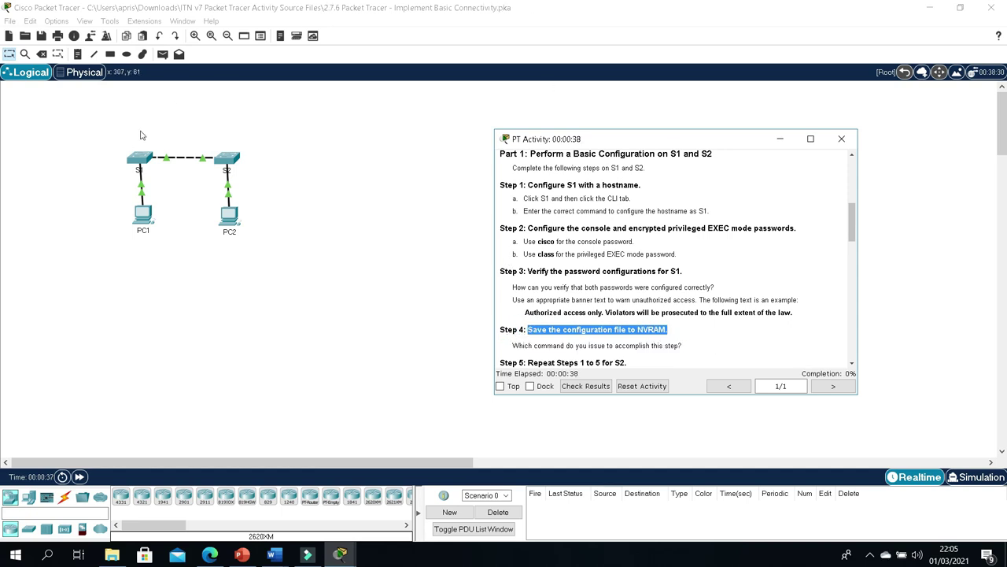
click(147, 164)
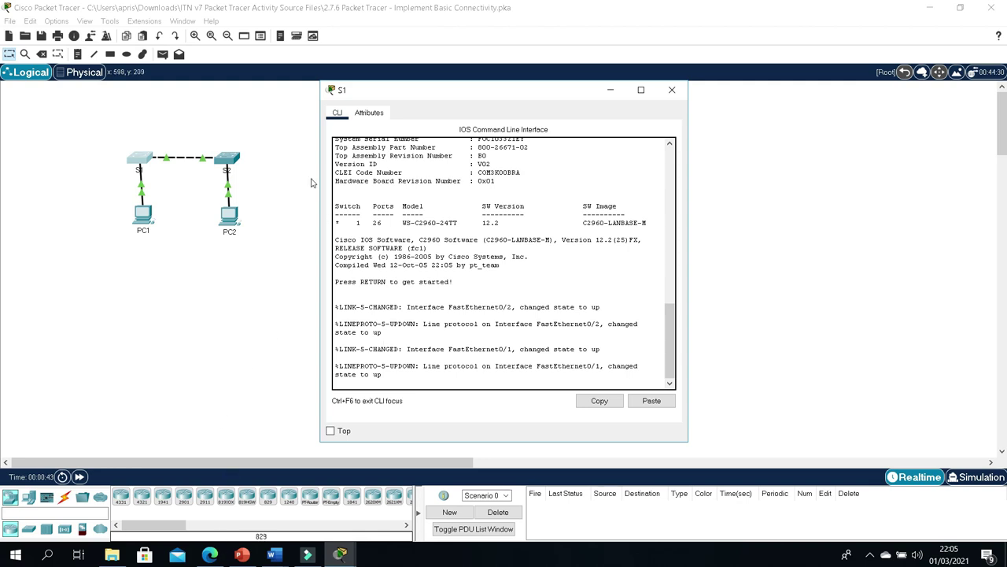
Step: Arrange the S1 console and the activity instructions windows side by side
drag(465, 92, 315, 92)
click(340, 555)
click(366, 503)
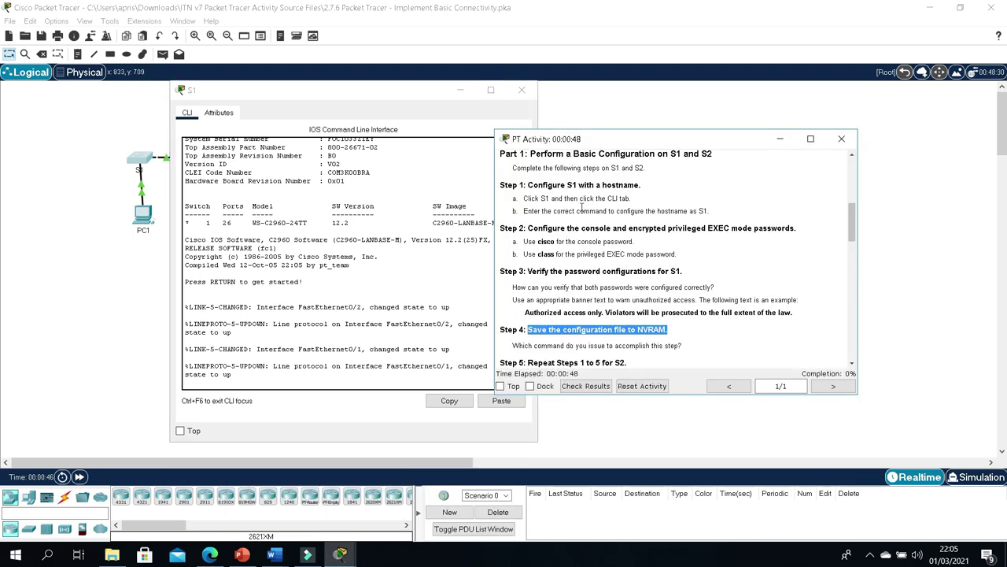
drag(719, 139, 827, 93)
click(355, 235)
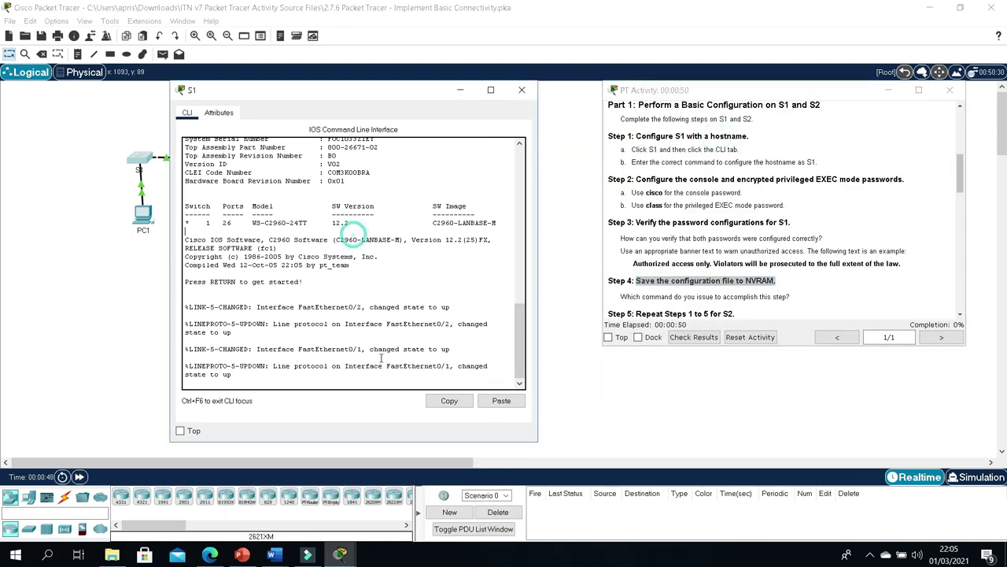
click(257, 375)
Step: On S1, enter privileged and global configuration mode and set hostname S1
key(Return)
key(Return)
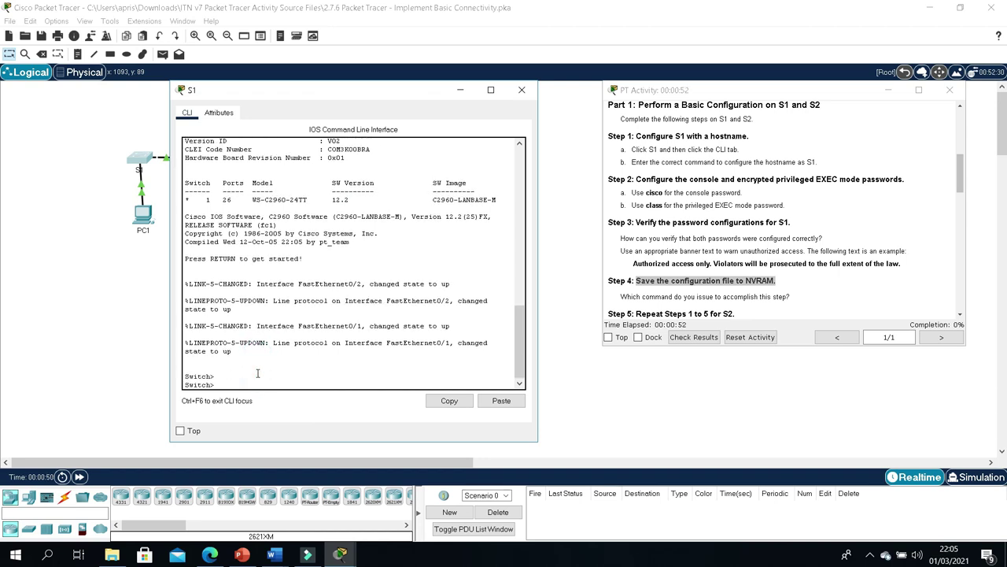
text(enavle)
key(BackSpace)
key(BackSpace)
text(ble)
key(Return)
key(Return)
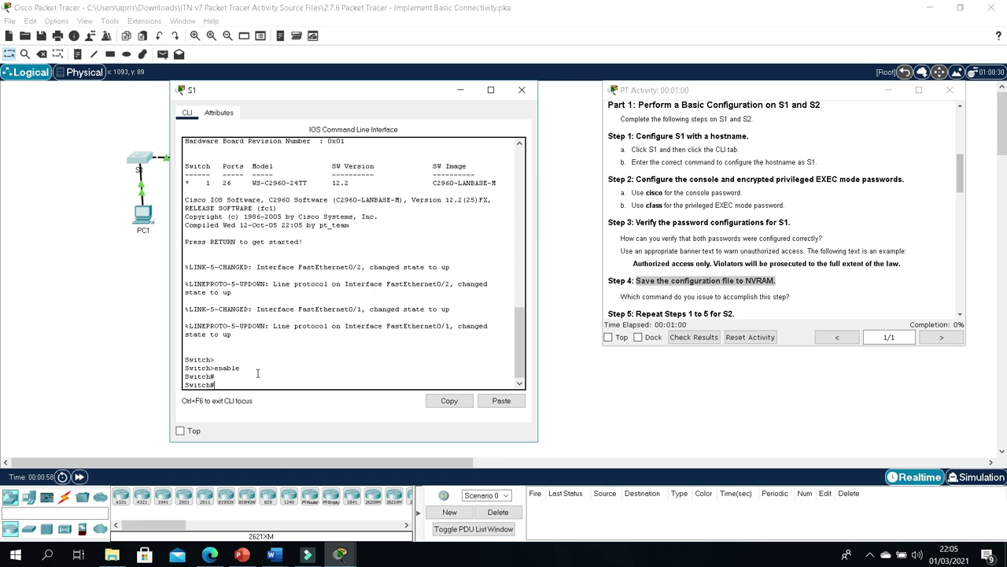
text(conf t)
key(Return)
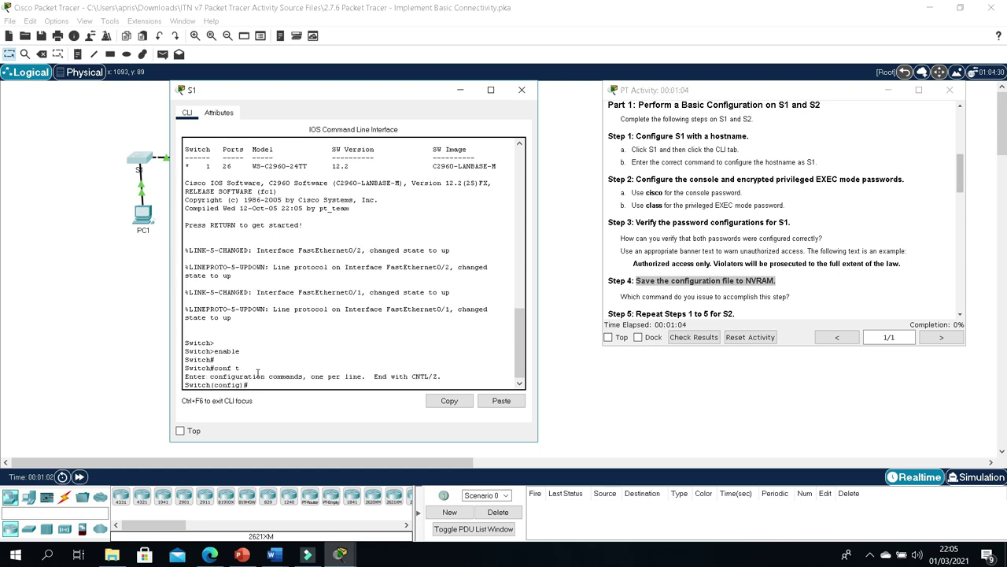
text(hostname S1)
key(Return)
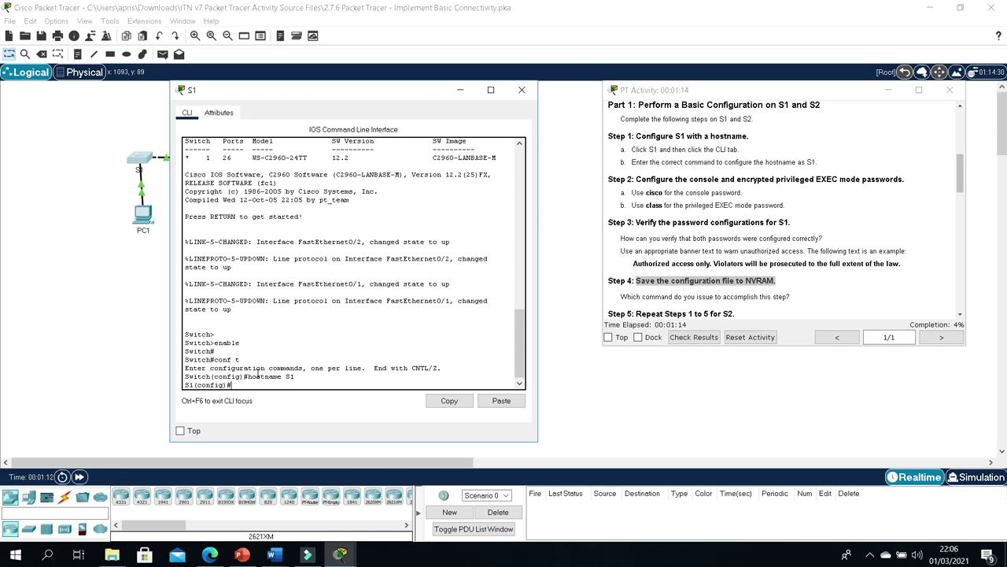
Step: Give S1's console line 0 a password and require login, then leave line configuration
text(line console 0)
key(Return)
text(pas)
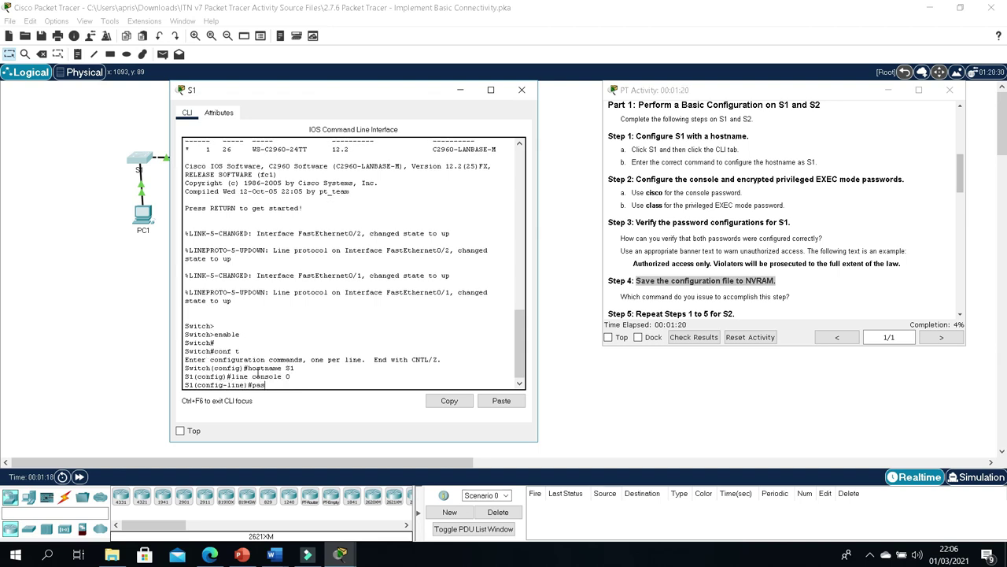
text(sword cisco)
key(Return)
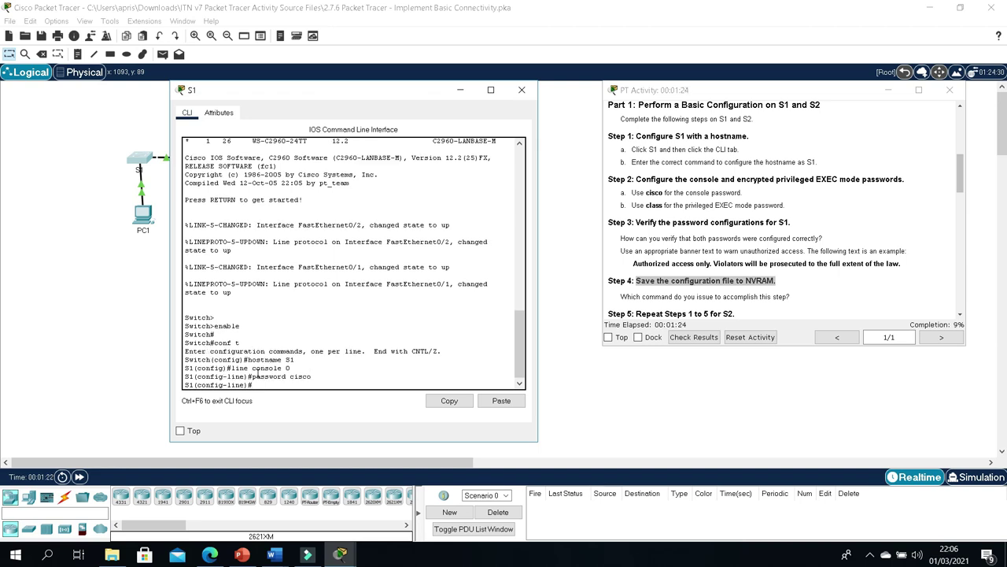
text(login)
key(Return)
key(Return)
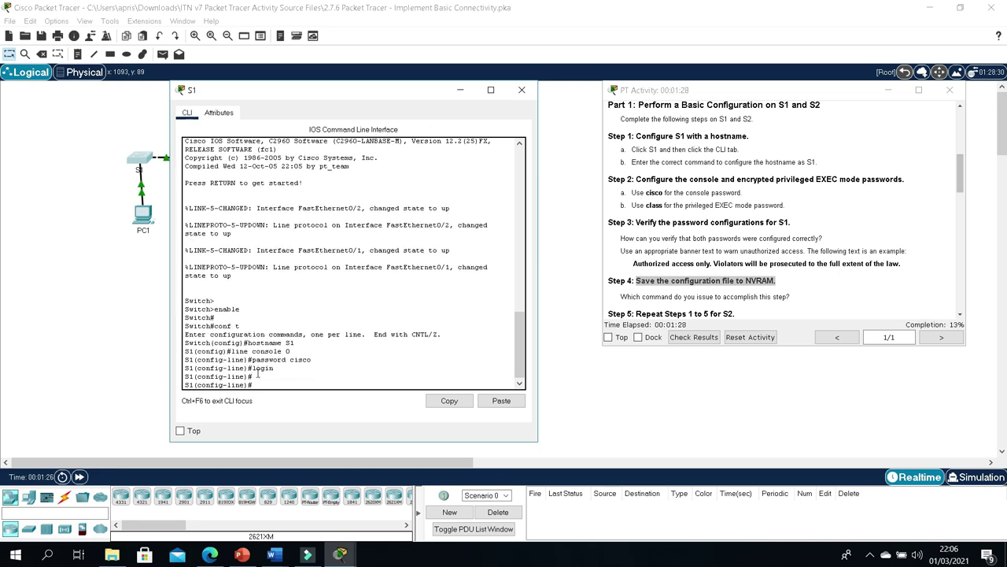
text(exit)
key(Return)
key(Return)
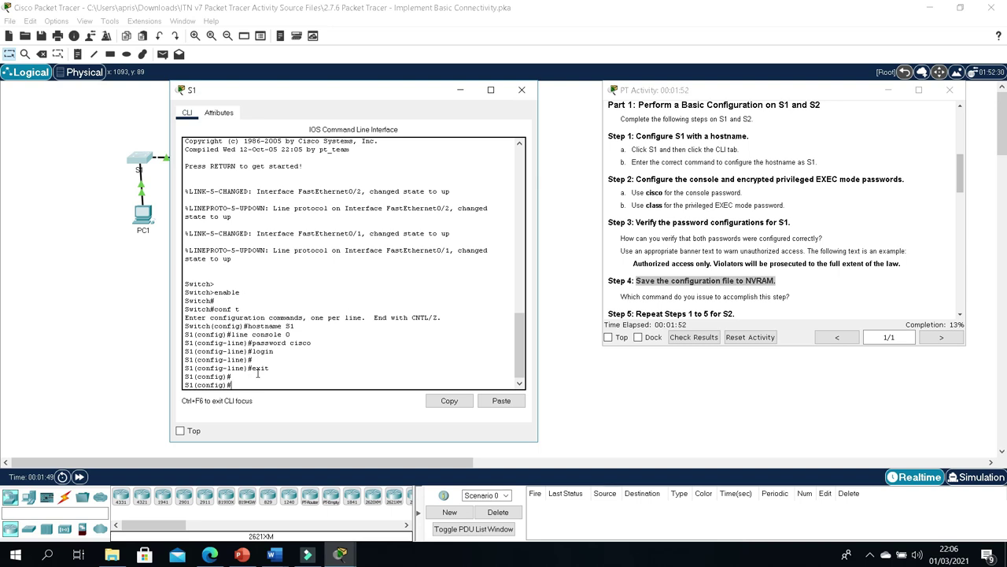
Step: Set S1's encrypted enable secret to the privileged EXEC password
text(nav)
text(ble sec)
text(ret ca)
key(BackSpace)
text(la)
text(ass)
key(Return)
key(Return)
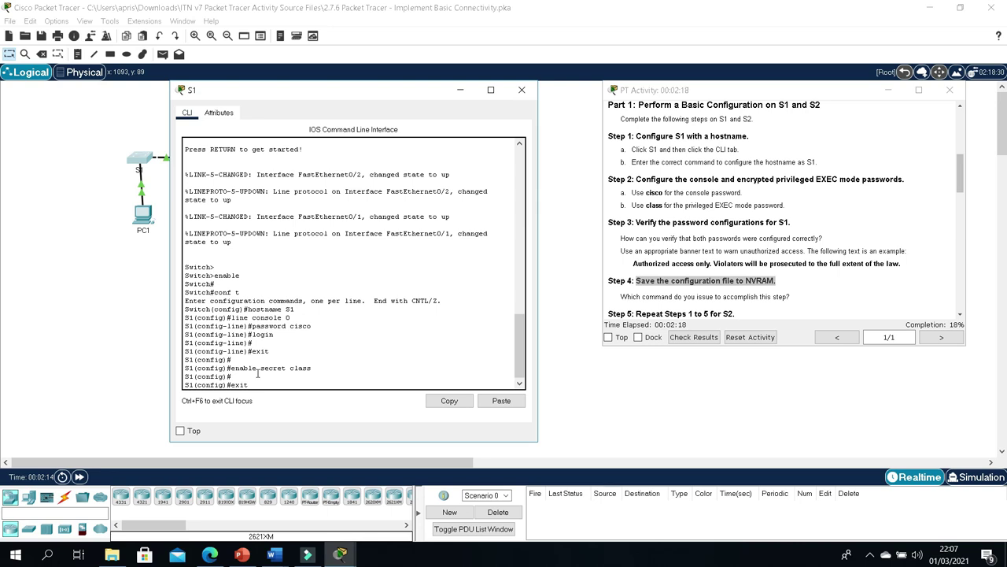
Step: Review the Step 3 instructions and return to the S1 command line
scroll(708, 231, down, 1)
drag(681, 230, 736, 220)
click(715, 228)
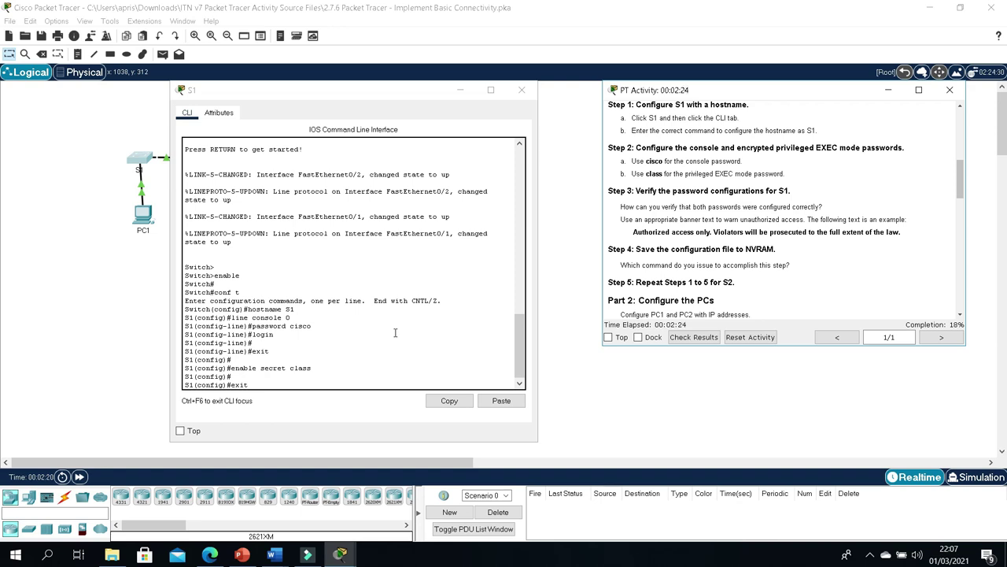
click(308, 385)
Step: Return to privileged mode and display S1's running configuration with show running-config
key(Return)
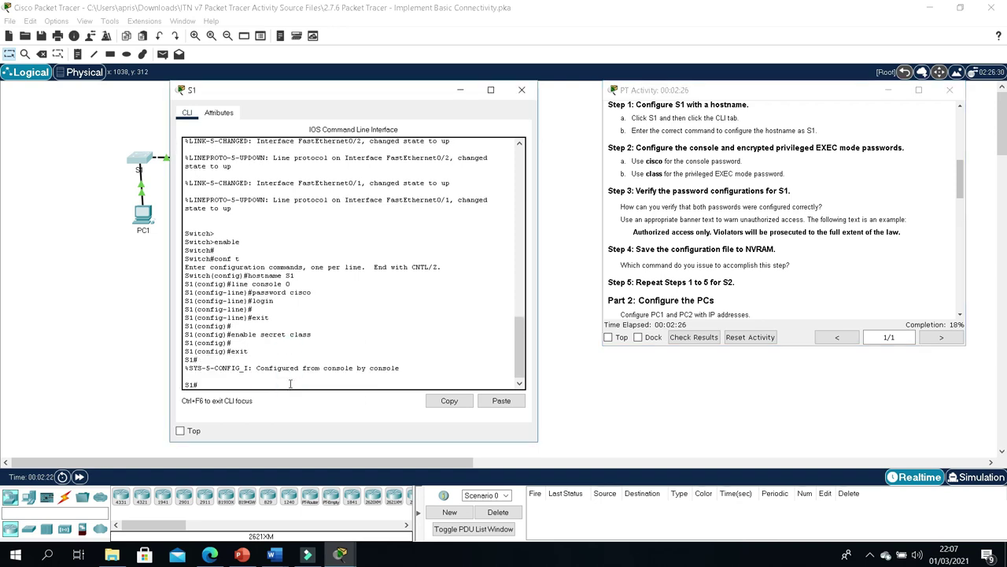
key(Return)
key(Return)
text(show ru)
key(Tab)
key(Return)
key(space)
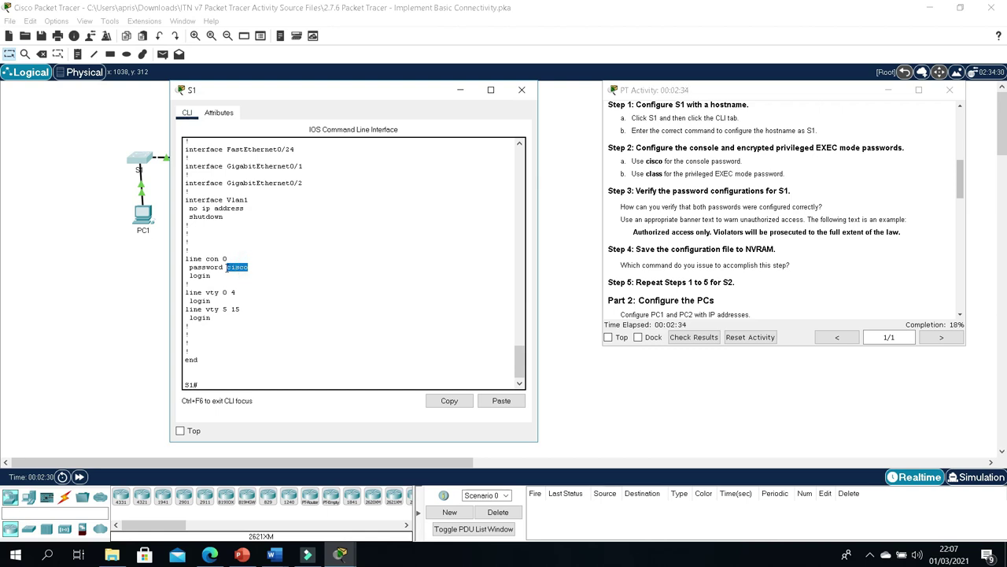
Step: Verify the hashed enable secret and console password in the output, then close S1
scroll(253, 302, up, 18)
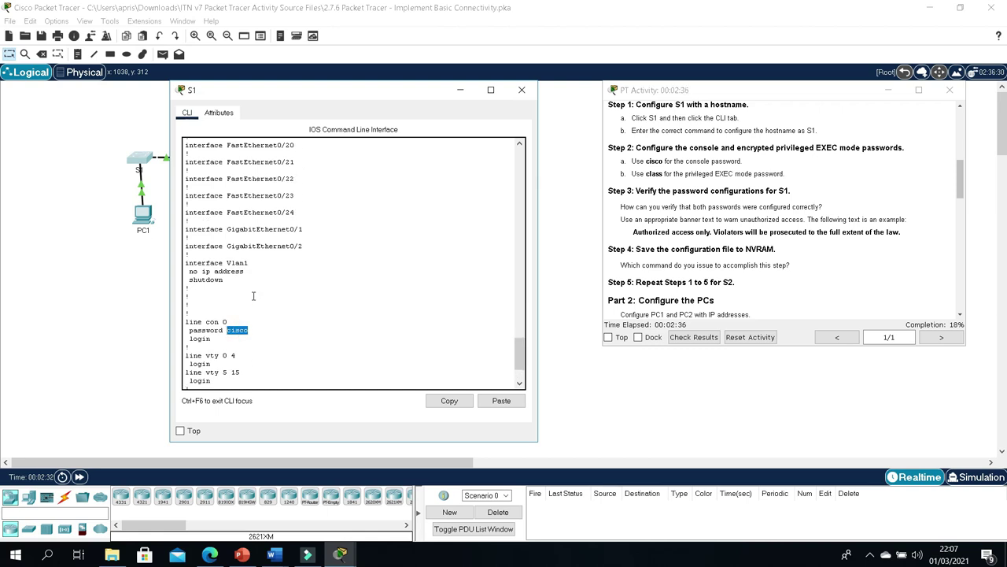
scroll(254, 296, up, 4)
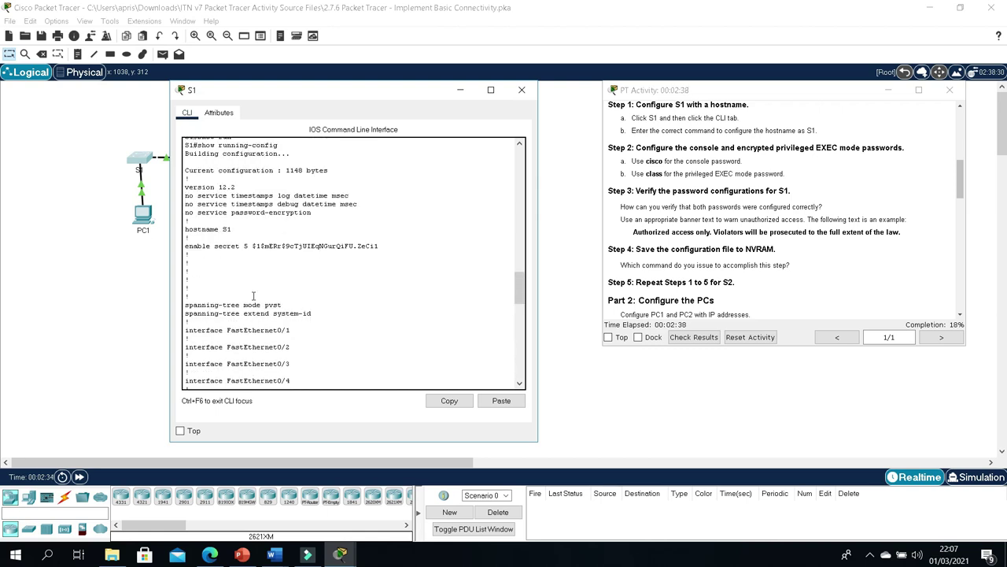
scroll(262, 304, up, 4)
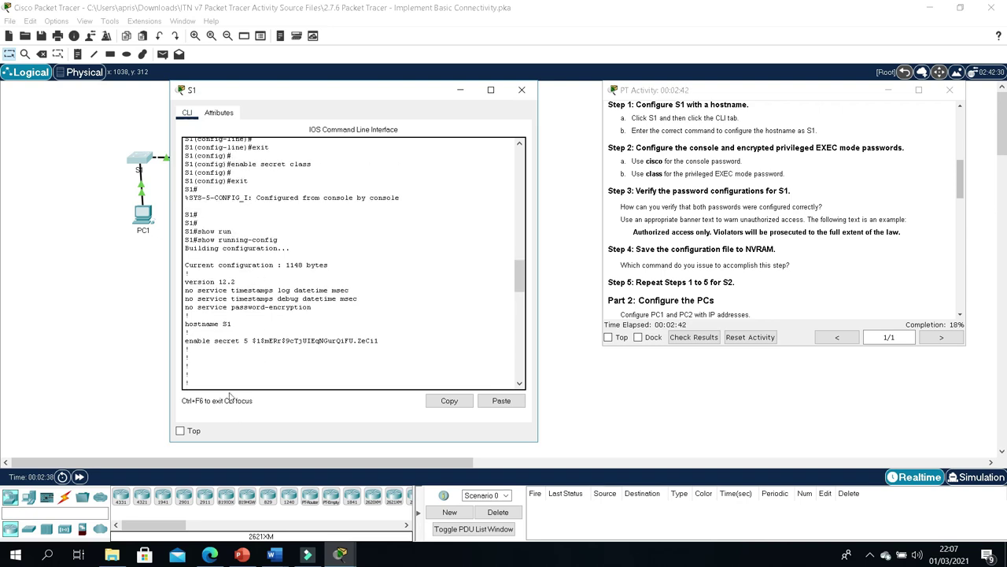
drag(253, 340, 394, 342)
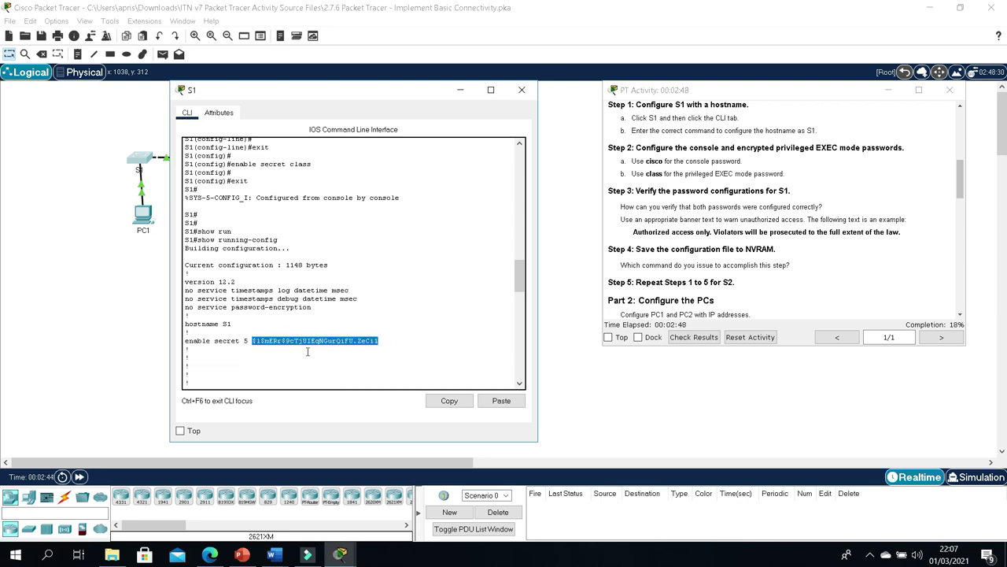
scroll(307, 351, down, 10)
scroll(307, 351, up, 4)
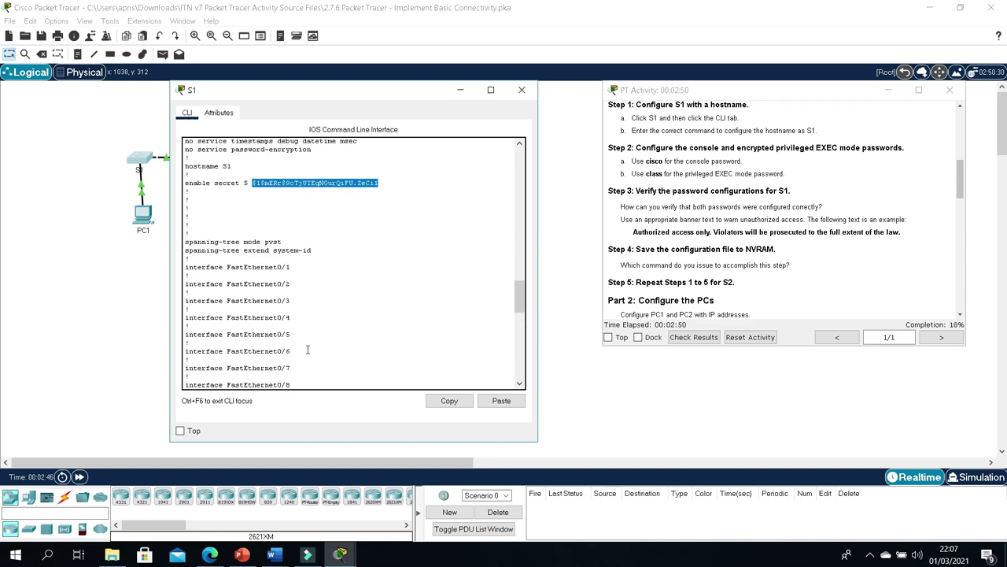
scroll(308, 350, down, 10)
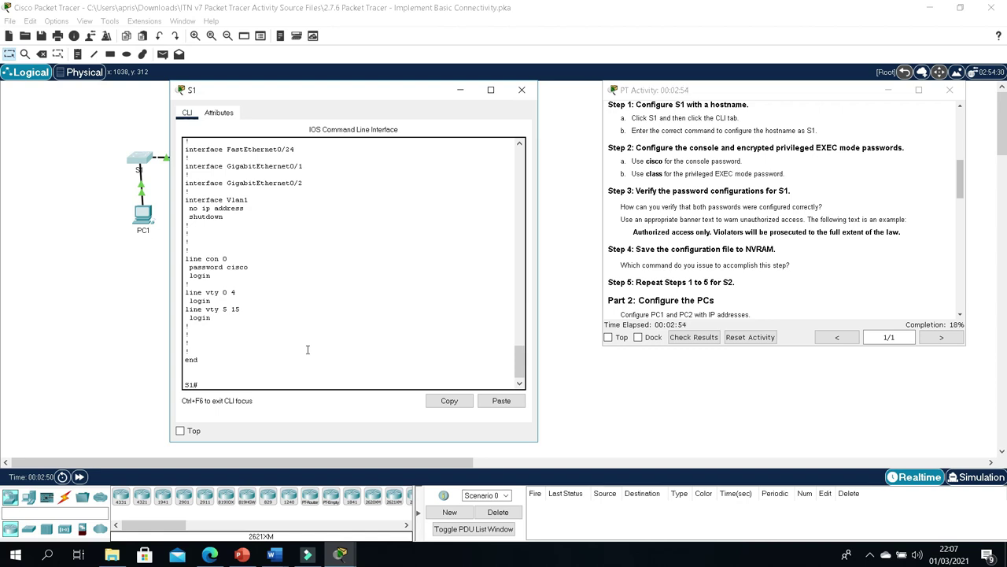
scroll(309, 349, down, 1)
scroll(309, 347, up, 3)
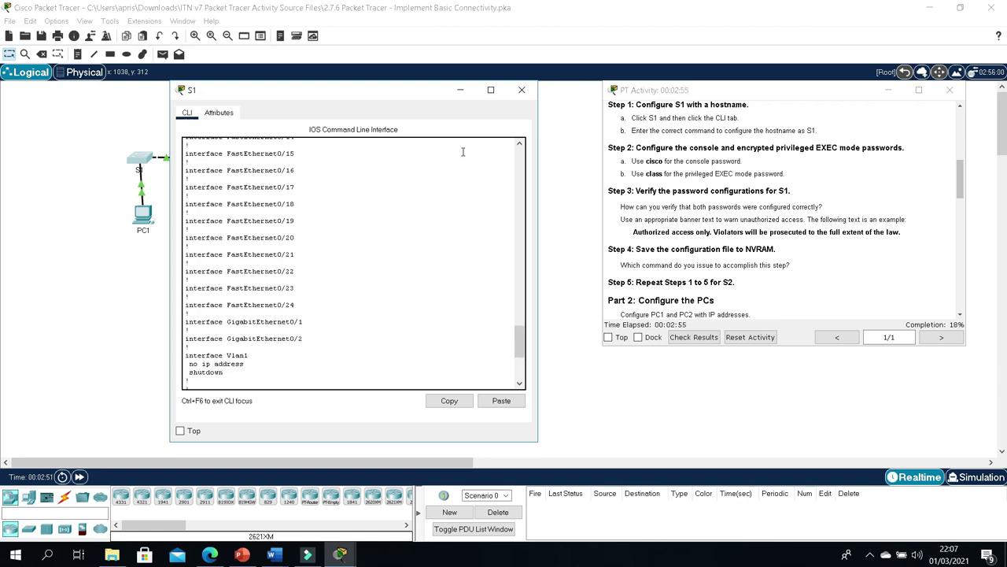
click(521, 89)
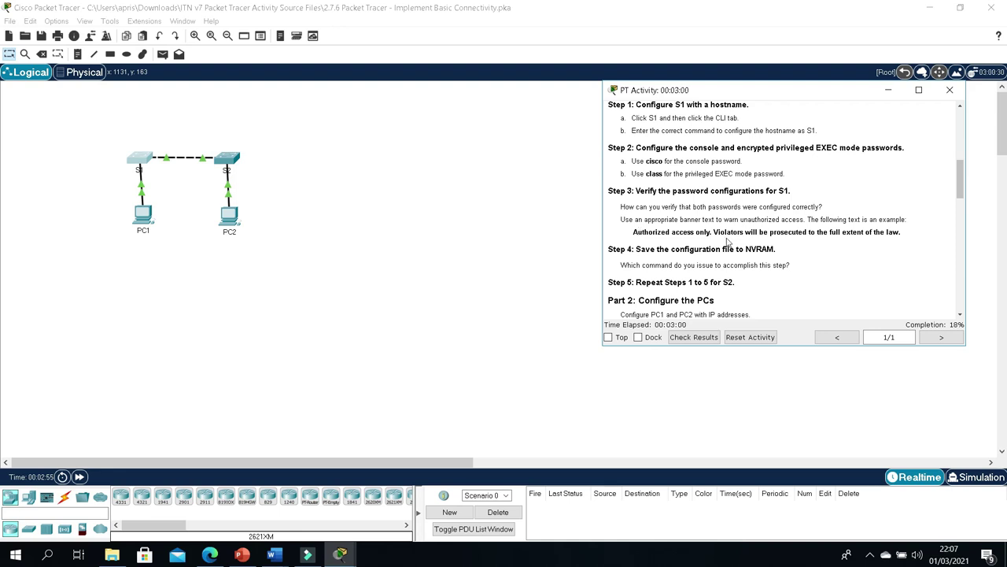
Step: Copy the example banner sentence from the activity instructions
click(632, 233)
drag(633, 233, 905, 237)
key(ctrl+c)
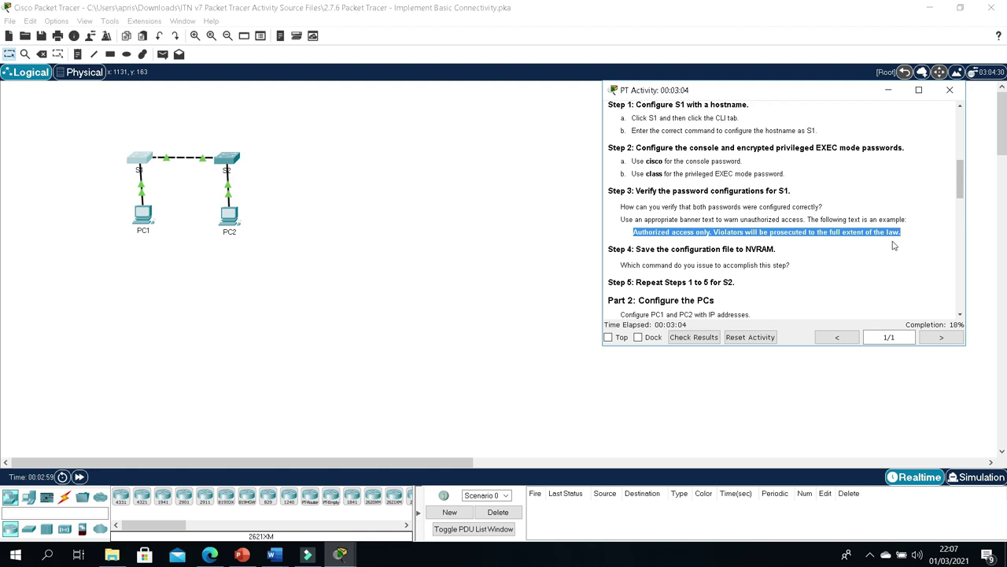
click(340, 556)
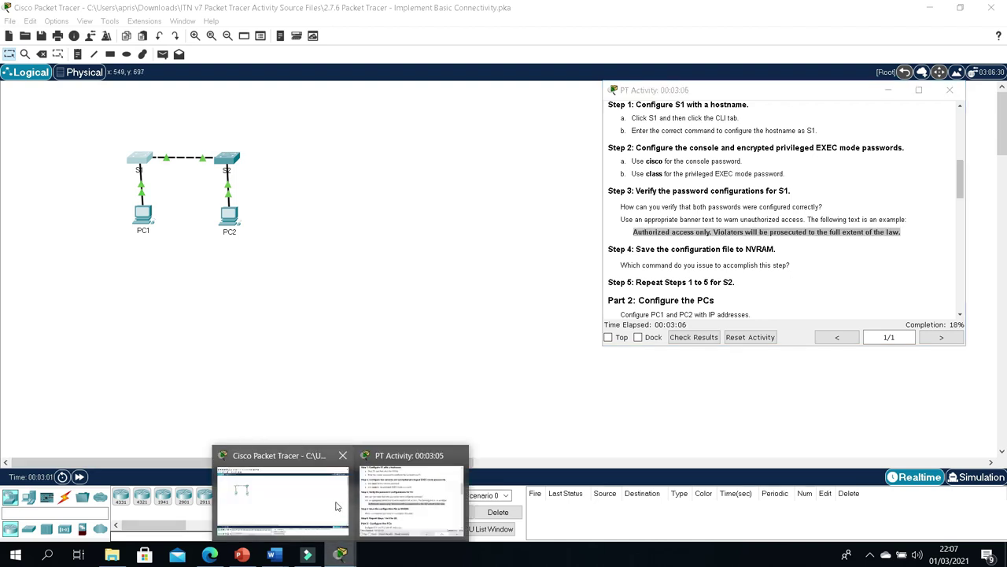
click(386, 499)
click(352, 561)
click(321, 505)
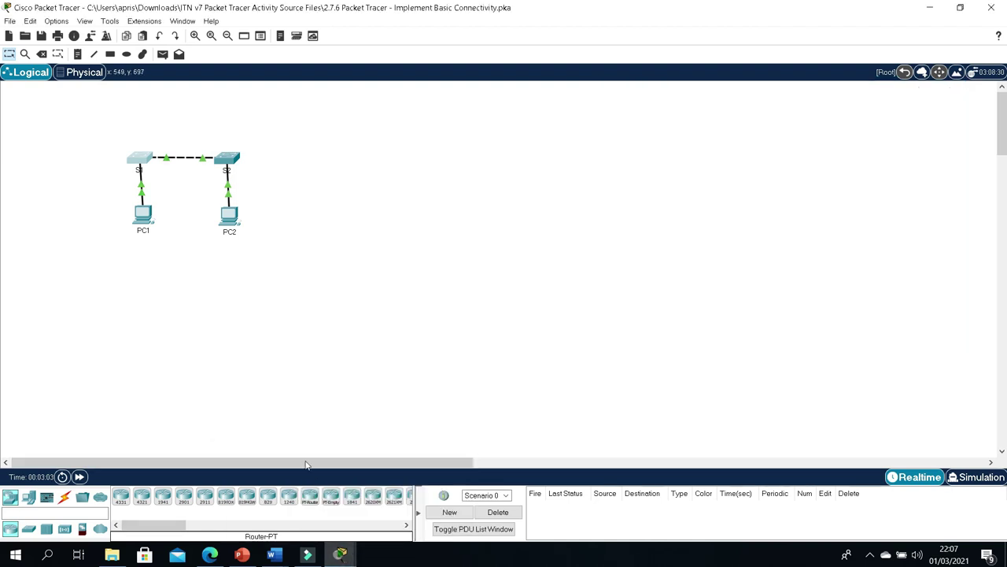
Step: On S1, apply banner motd with the pasted 'Authorized access only...' warning text
click(138, 159)
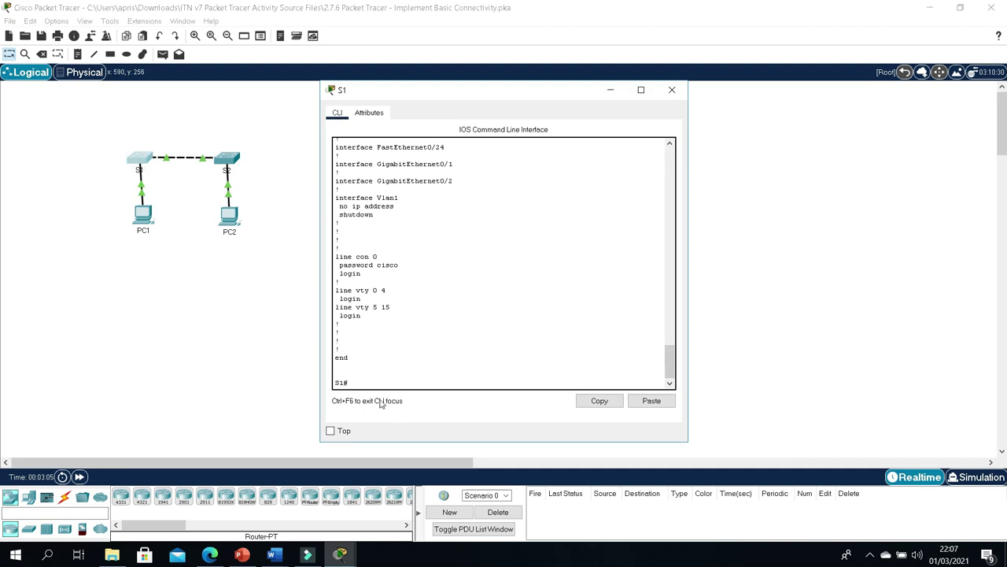
text(conf t)
key(Return)
text(ban)
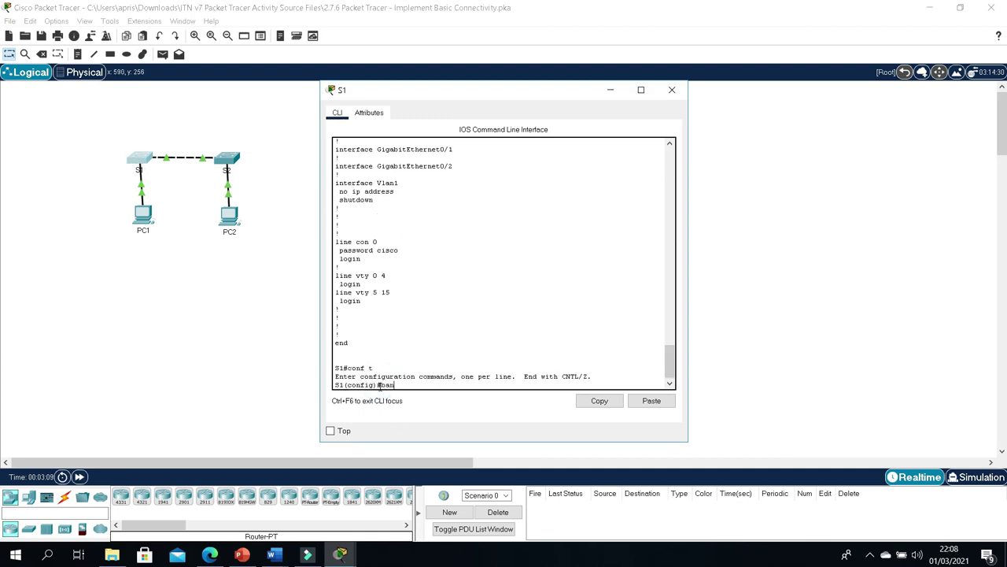
text(ner motd)
right_click(456, 382)
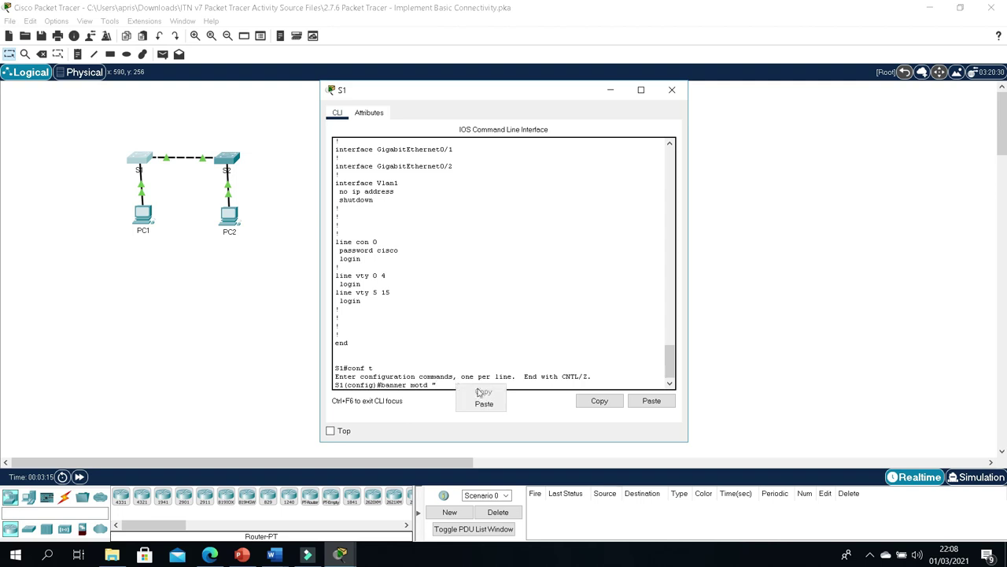
click(479, 397)
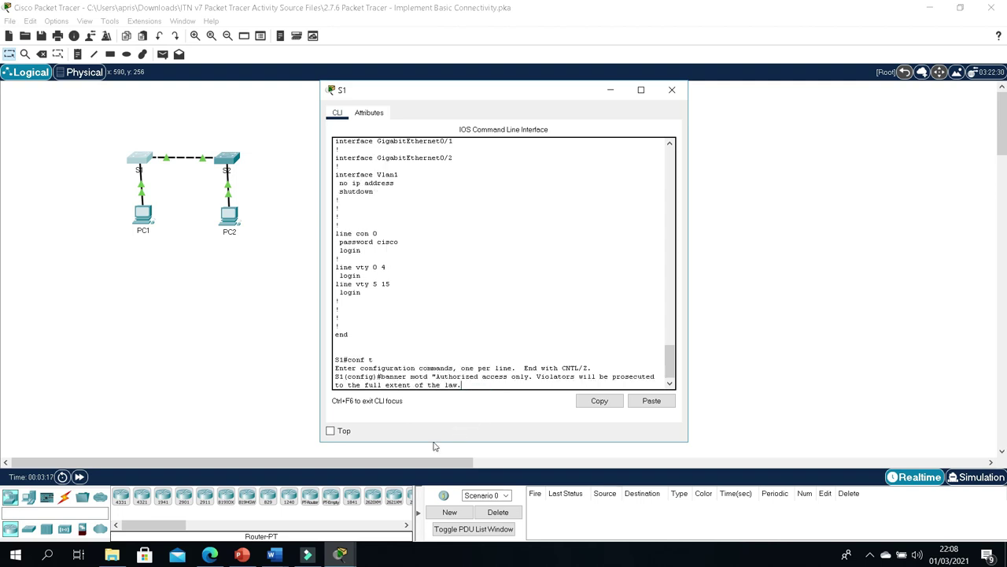
key(Return)
key(Return)
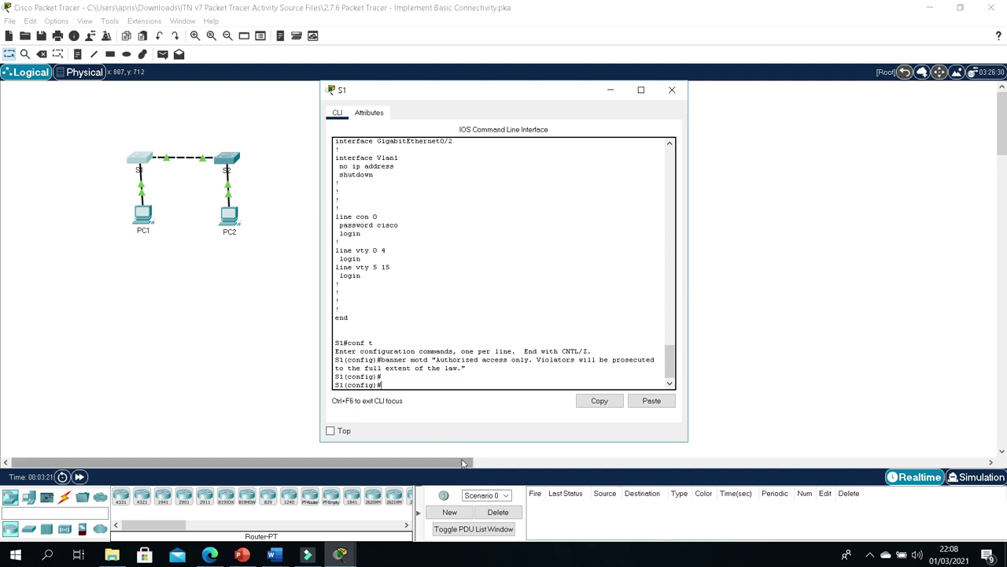
Step: Resize and reposition S1's console so the activity instructions stay visible
drag(320, 276, 166, 280)
click(353, 534)
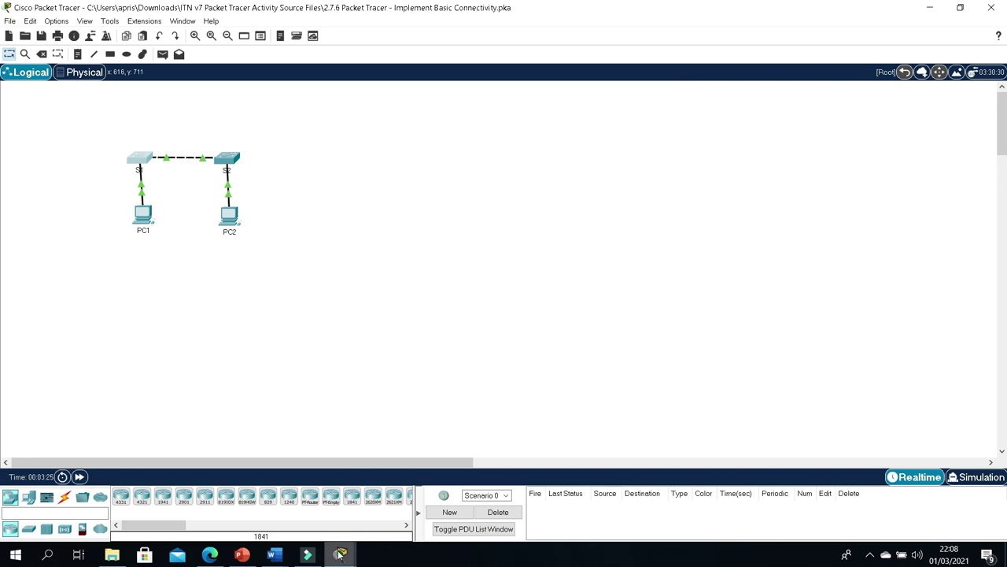
mouse_move(340, 554)
click(353, 513)
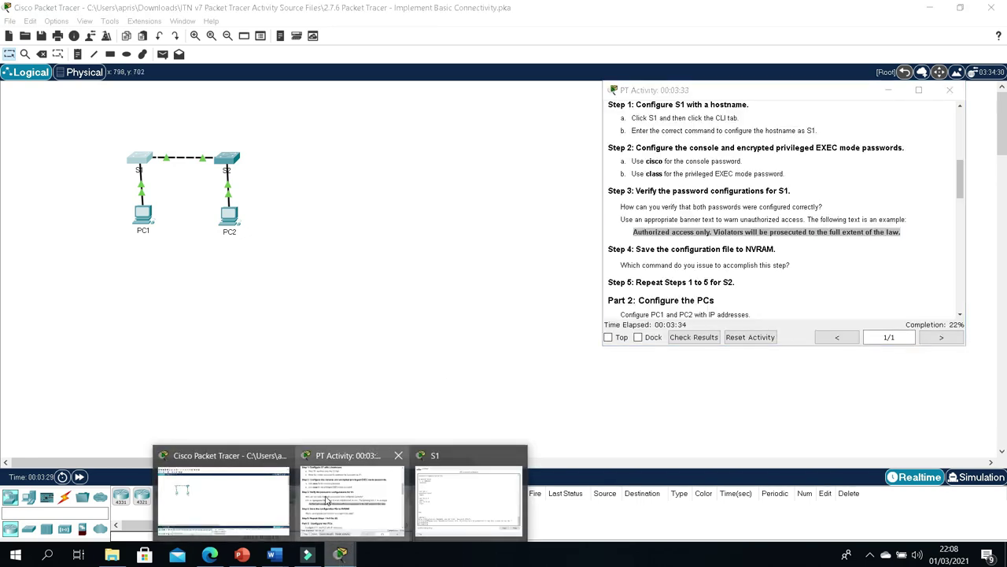
click(453, 504)
drag(503, 91, 444, 82)
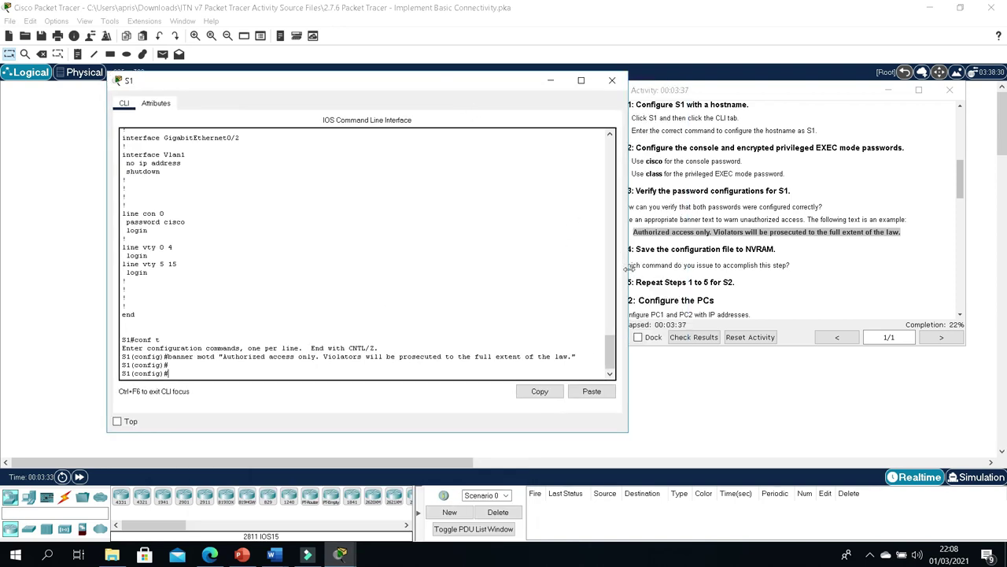
drag(629, 269, 571, 264)
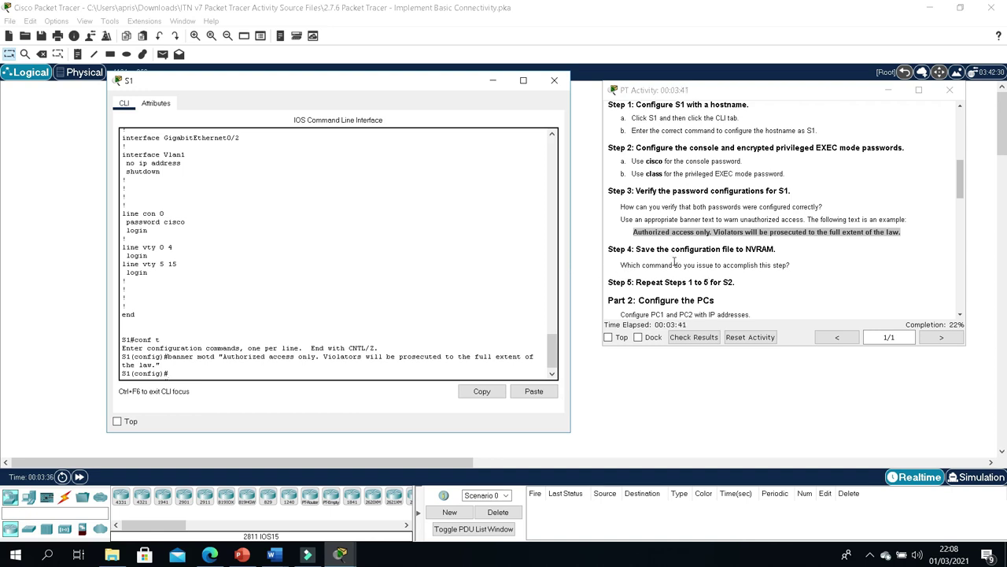
key(Return)
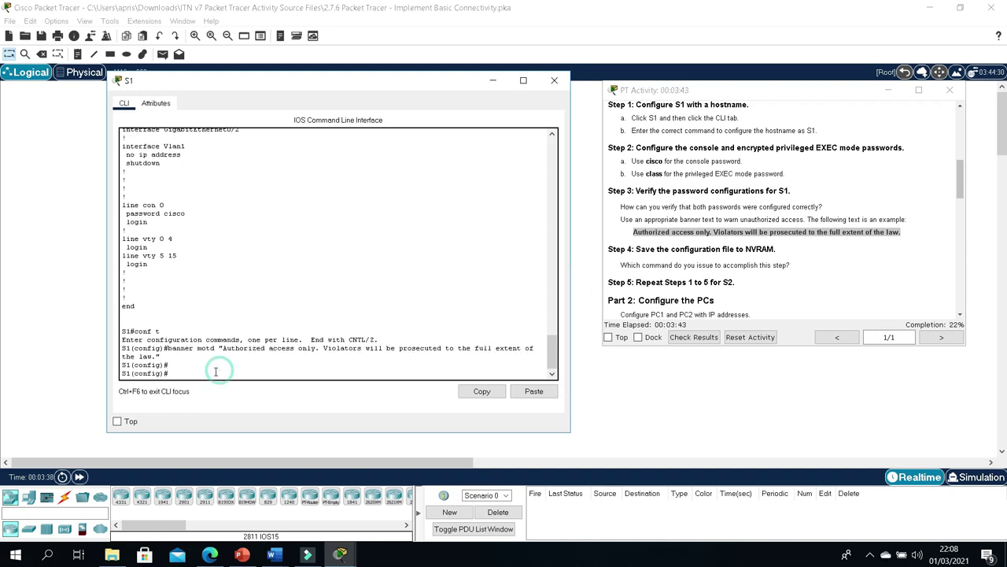
Step: Exit configuration mode and copy S1's running-config to startup-config
text(exit)
key(Return)
key(Return)
key(Return)
key(Return)
key(Return)
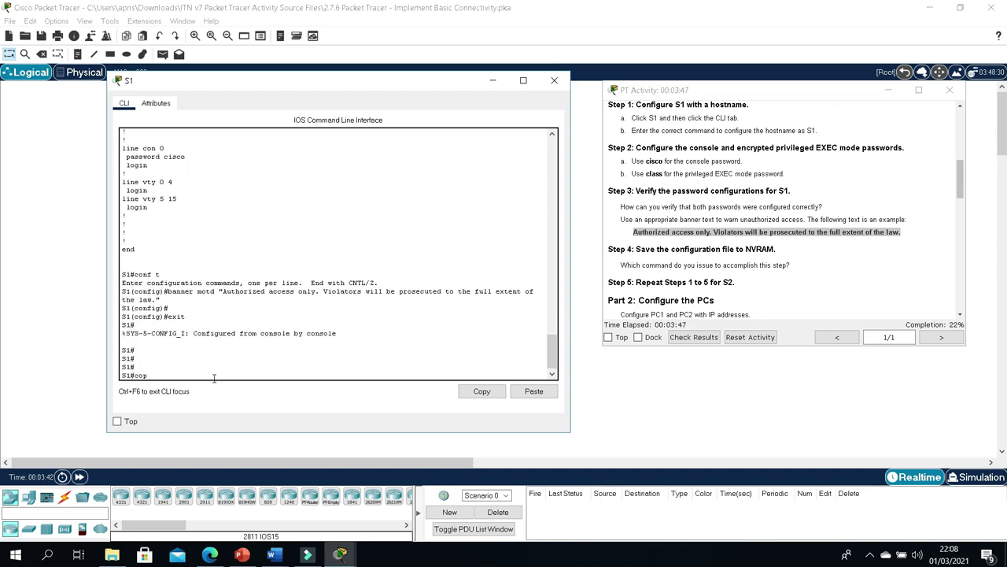
text(n)
key(Tab)
text(st)
key(Tab)
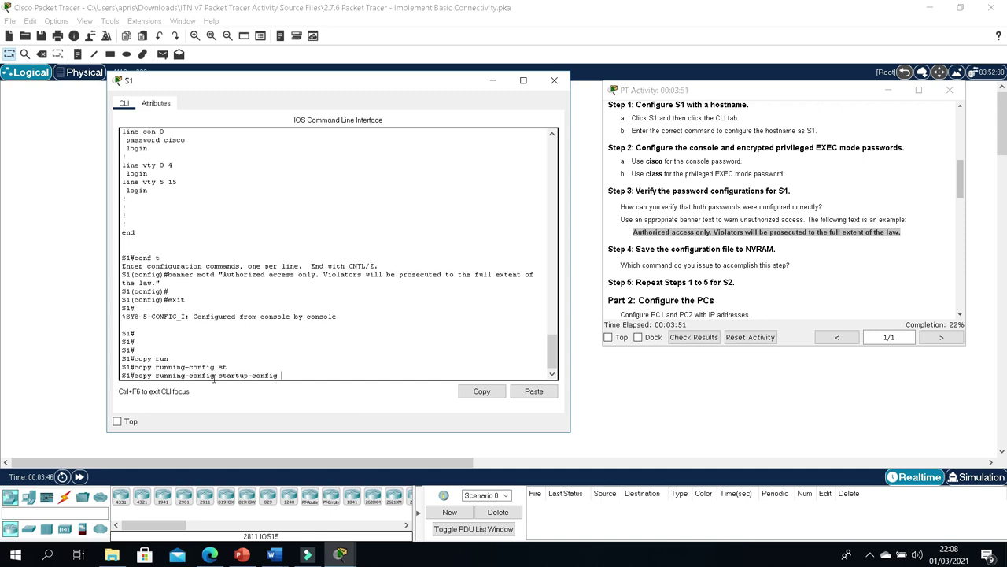
key(Return)
key(Return)
key(Return)
key(Return)
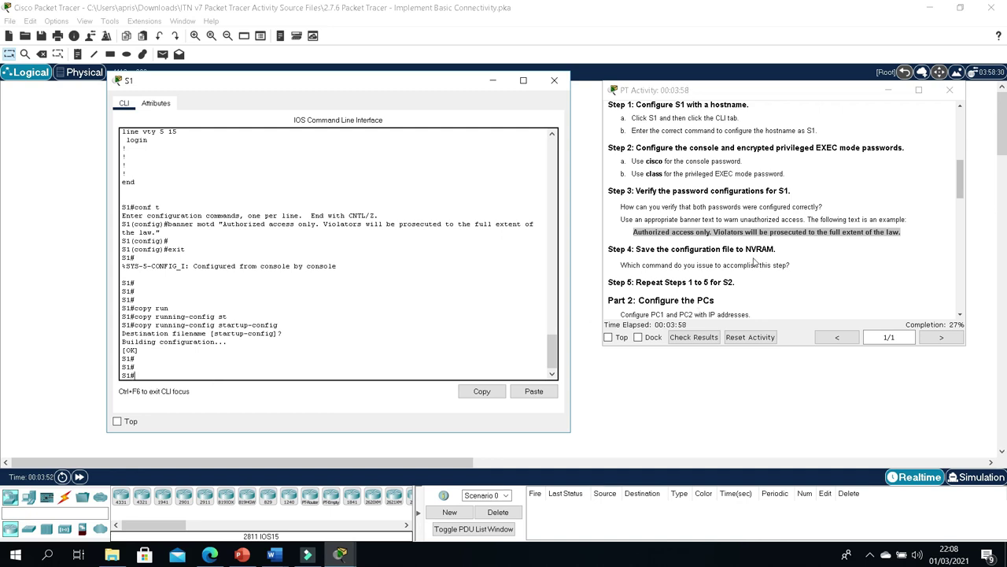
Step: Check the Step 5 instructions and close S1's configuration window
scroll(773, 276, down, 2)
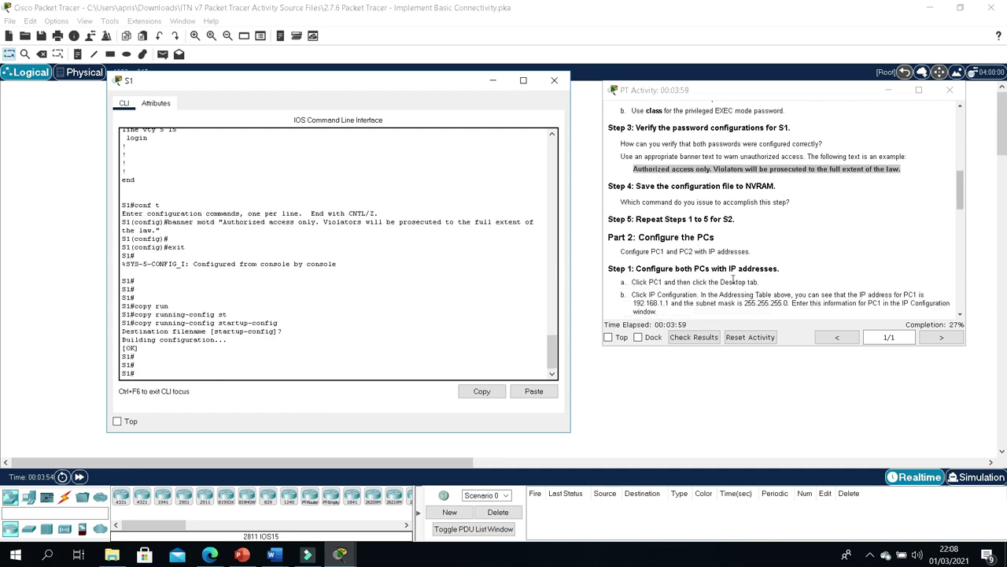
click(671, 224)
drag(671, 223, 726, 223)
click(724, 223)
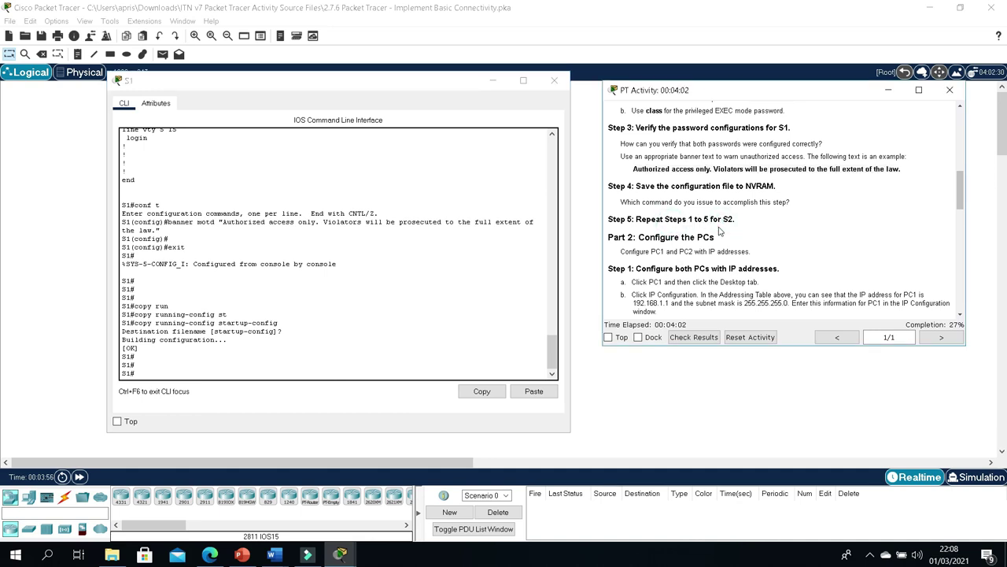
scroll(448, 267, up, 20)
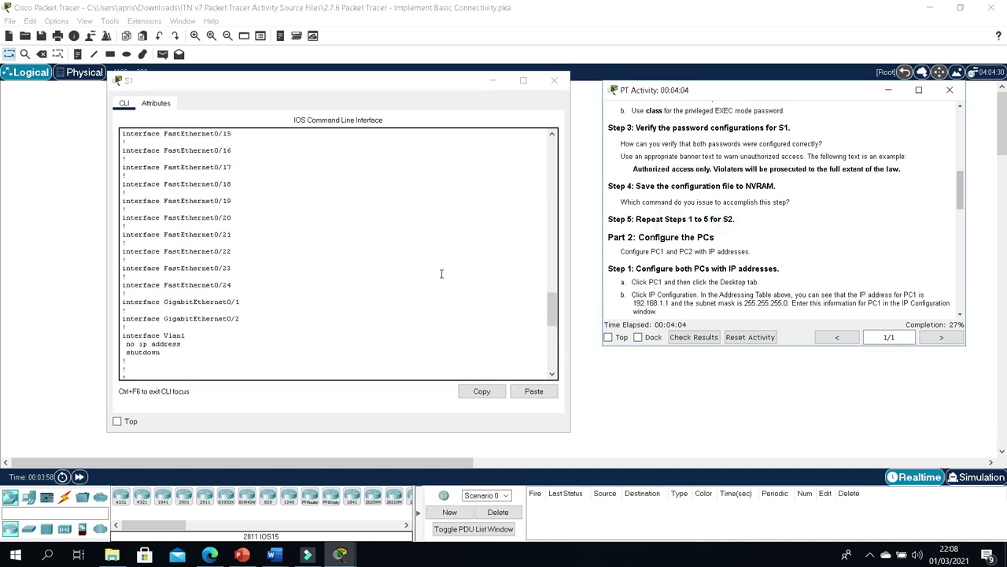
scroll(448, 267, up, 5)
click(554, 80)
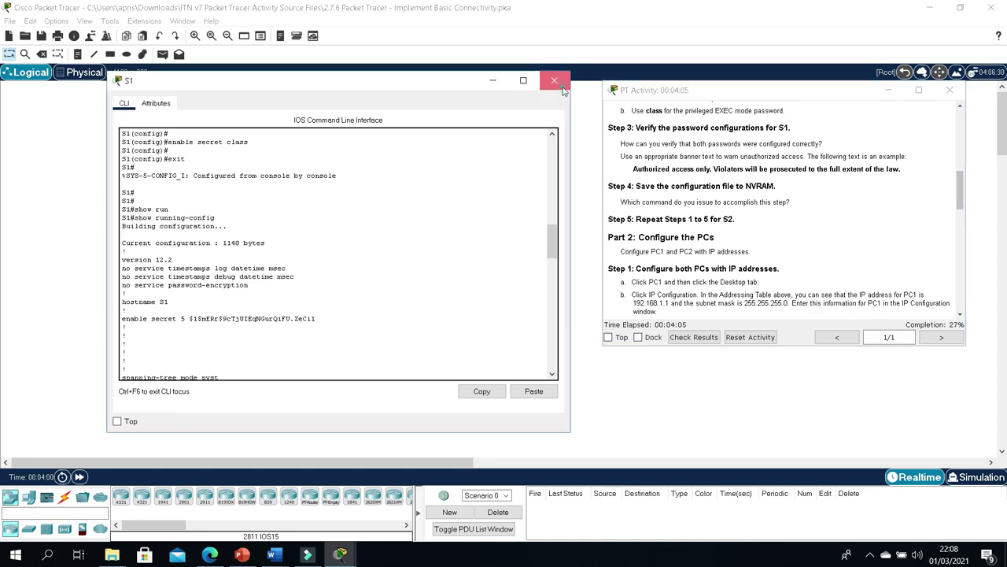
Step: Open switch S2's CLI, enter global configuration mode and set hostname S2
click(227, 158)
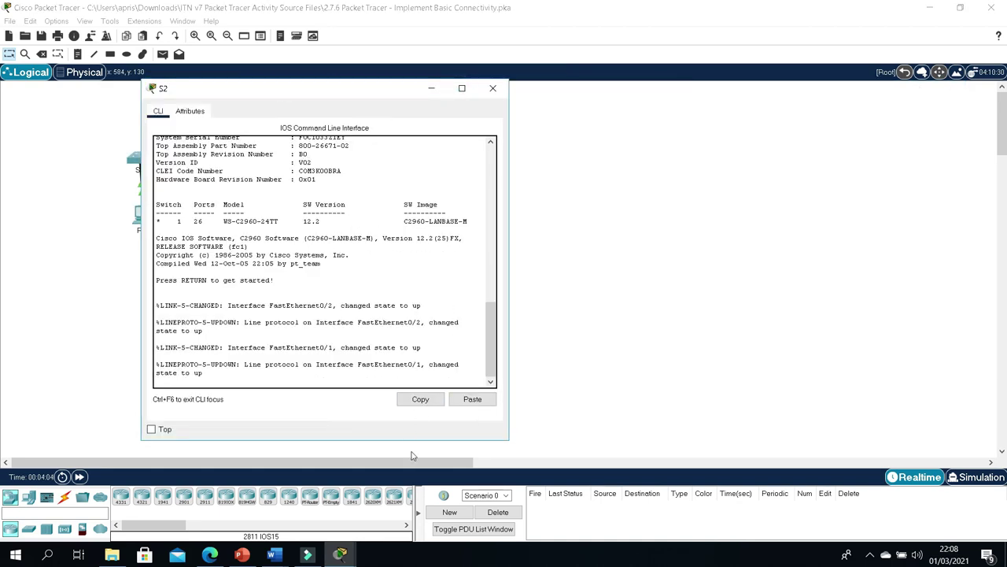
click(340, 555)
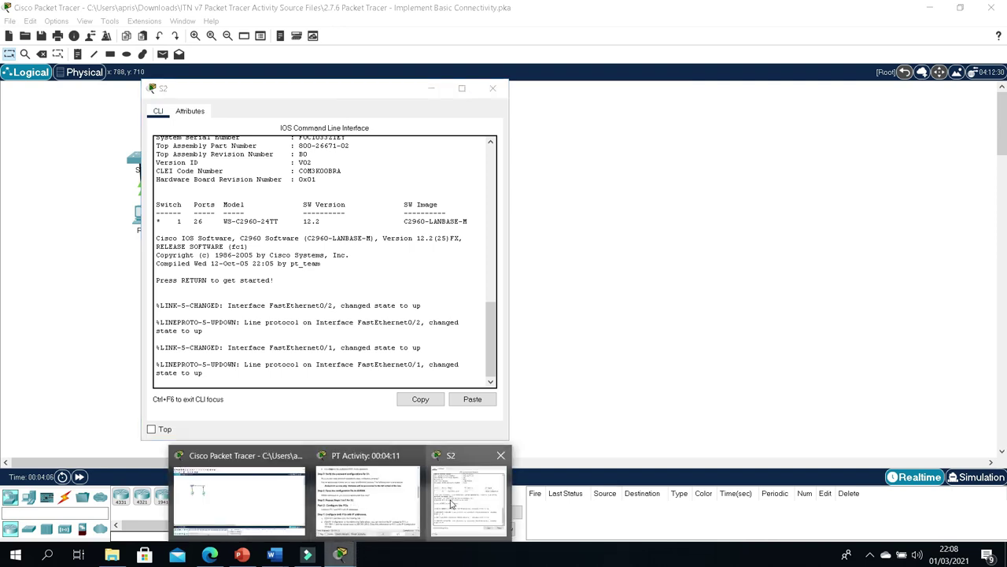
click(366, 496)
click(241, 376)
key(Return)
key(Return)
key(Return)
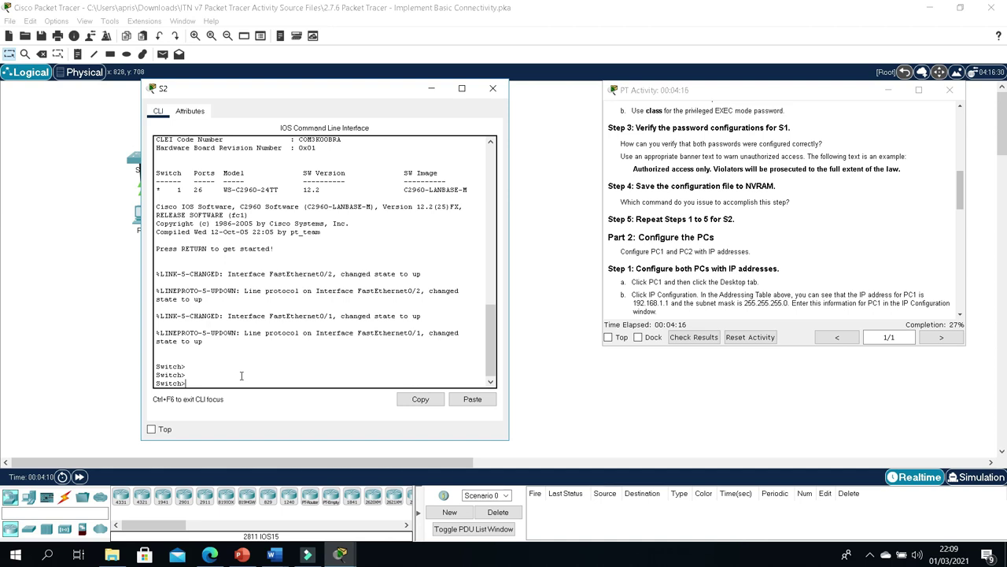
text(enable)
key(Return)
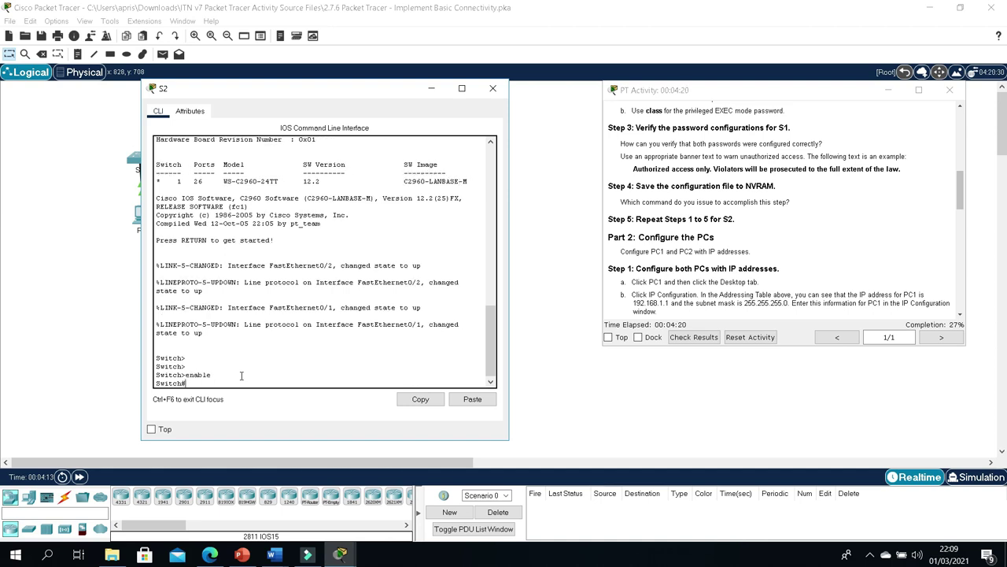
text(conf t)
key(Return)
key(Return)
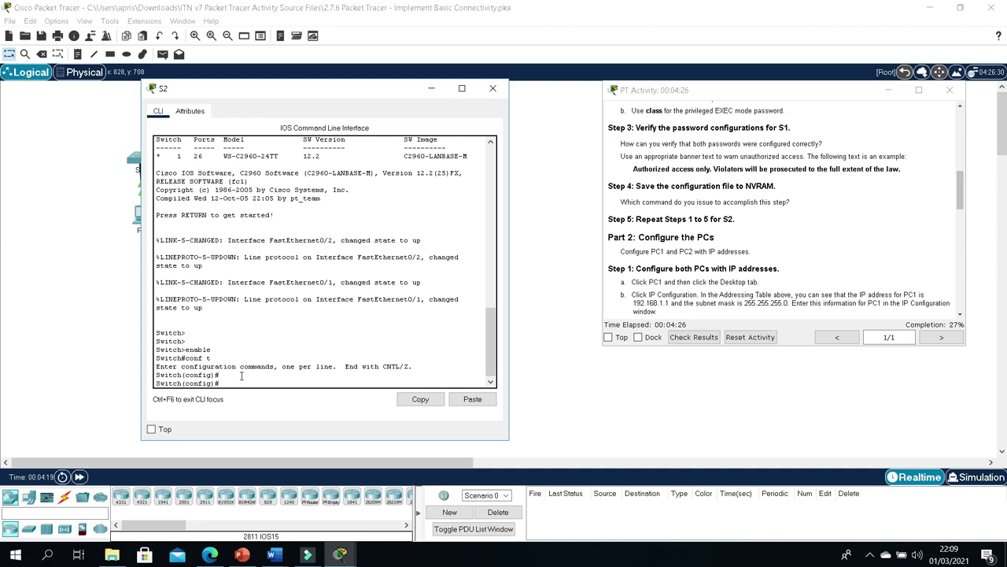
text(hostname S2)
key(Return)
key(Return)
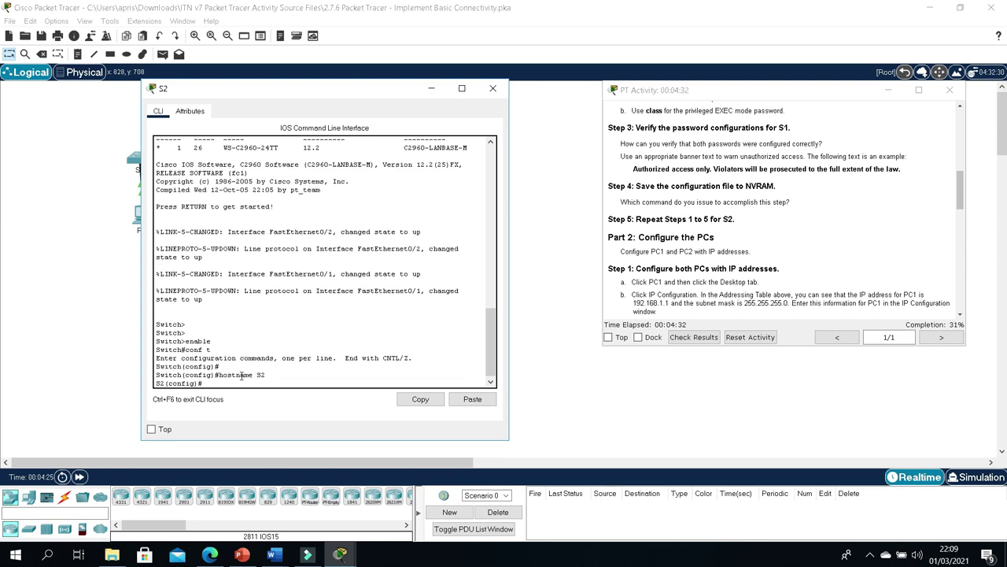
Step: Give S2's console line 0 a password and require login
text(line)
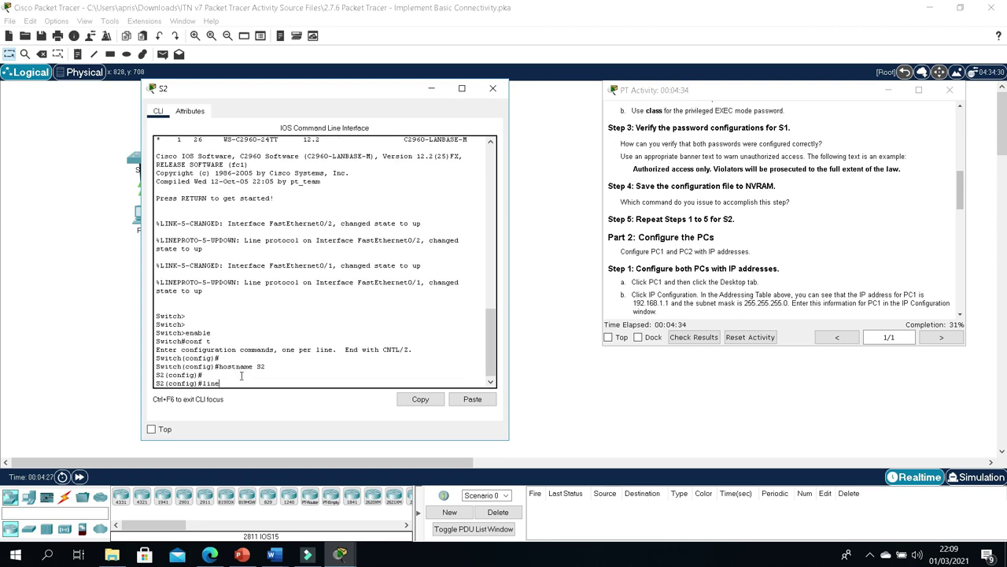
text( console 0)
key(Return)
text(password cisco)
key(Return)
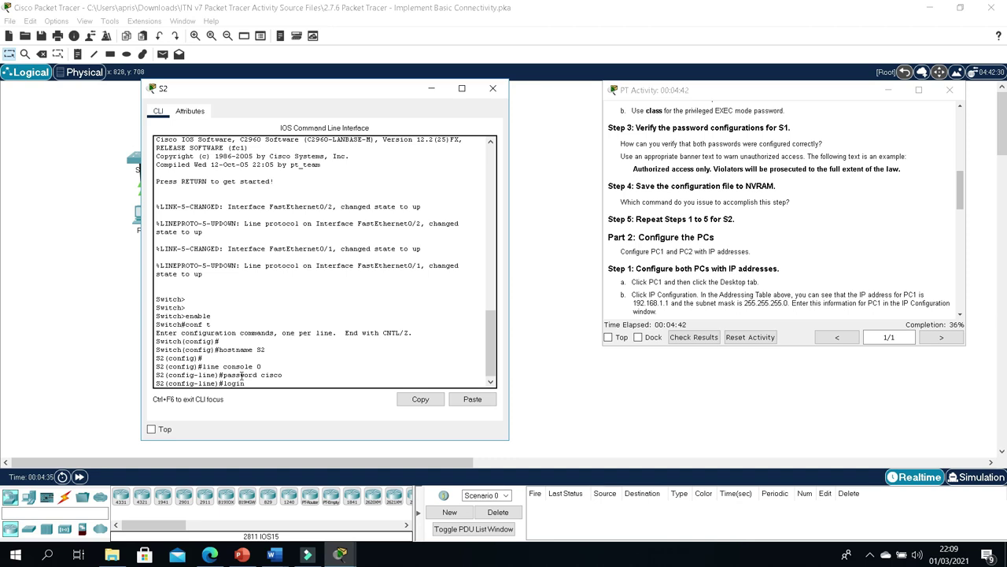
text(login)
key(Return)
key(Return)
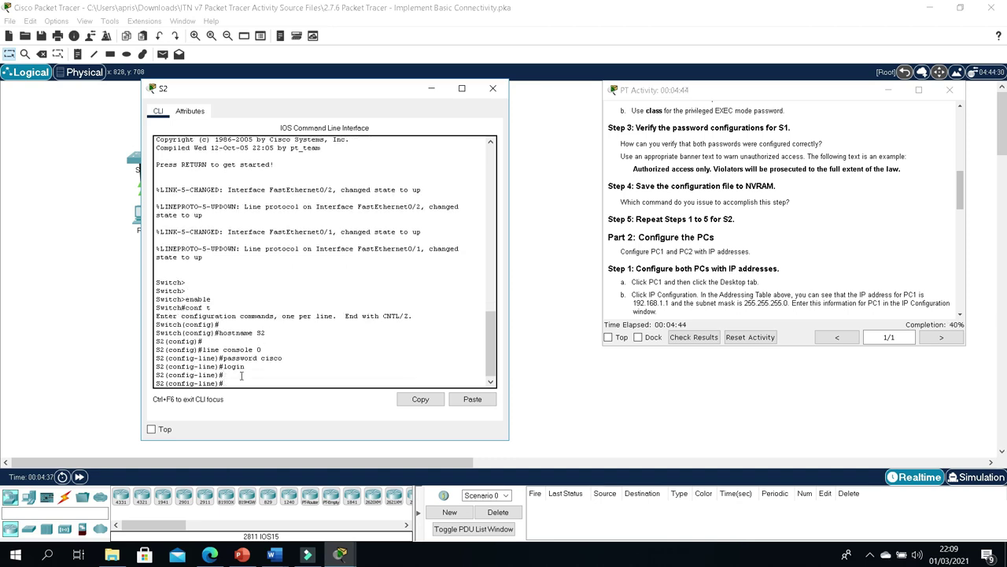
text(exit)
key(Return)
key(Return)
key(Return)
Step: Set S2's encrypted enable secret to the privileged password and return to privileged mode
text(enable s)
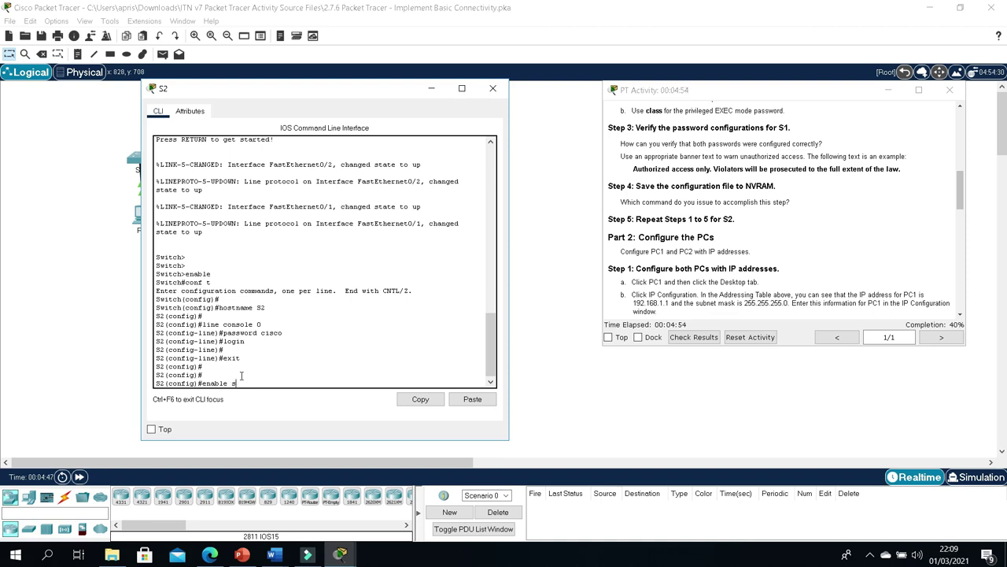
text(ecret class)
key(Return)
key(Return)
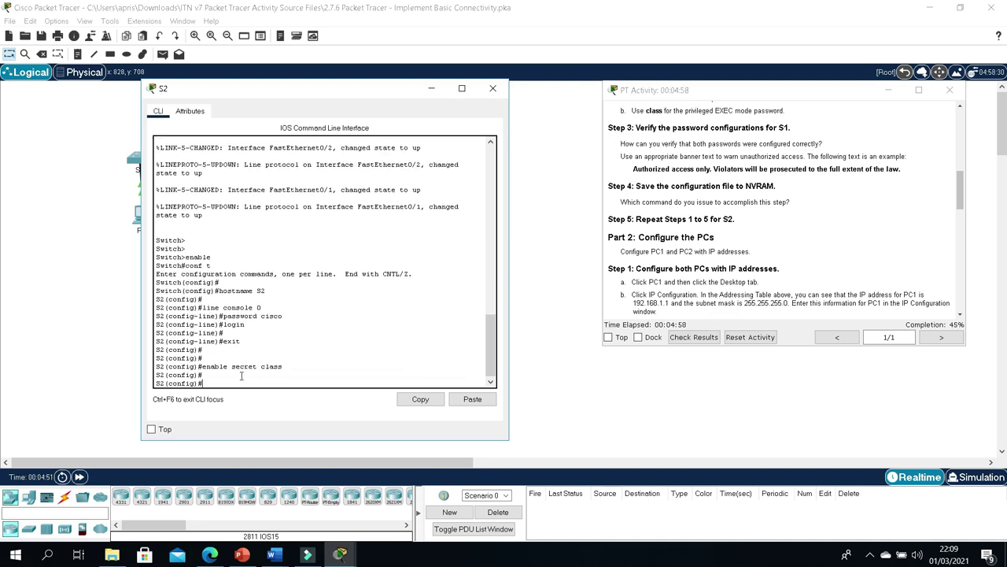
text(exit)
key(Return)
key(Return)
text(sho)
text( ru)
key(Return)
Step: Page through S2's running configuration to check the console password and encrypted enable secret
key(space)
key(space)
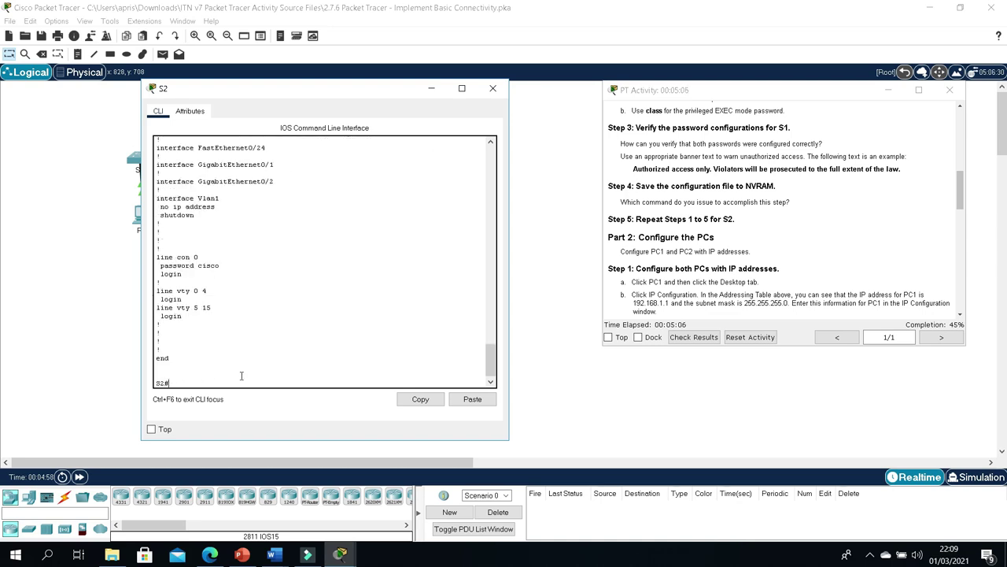
triple_click(224, 266)
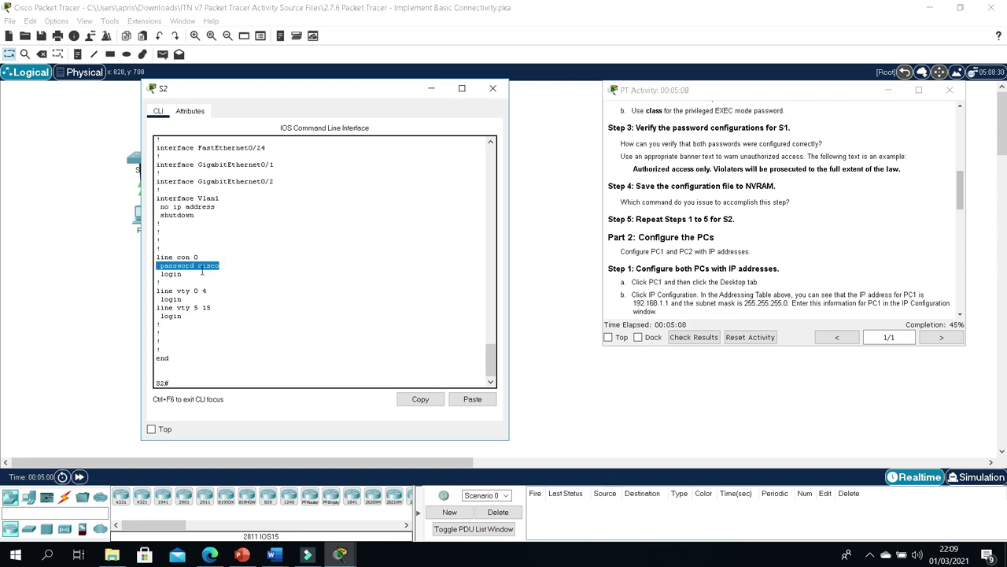
scroll(219, 270, up, 1)
scroll(219, 270, up, 15)
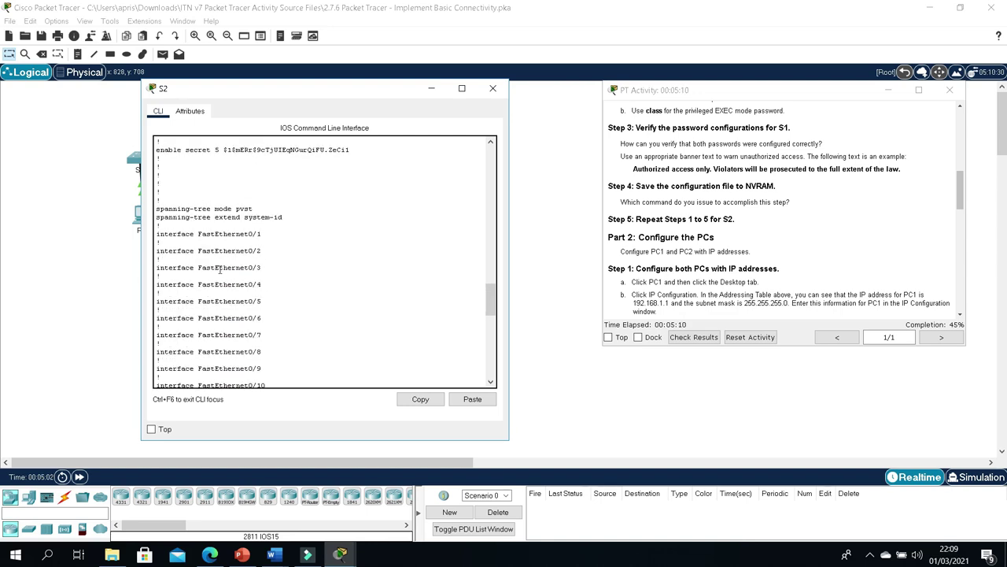
drag(226, 278, 355, 288)
click(350, 286)
scroll(438, 288, down, 5)
Step: Reopen S2's console, log out, and log back in with the console and enable passwords
click(493, 88)
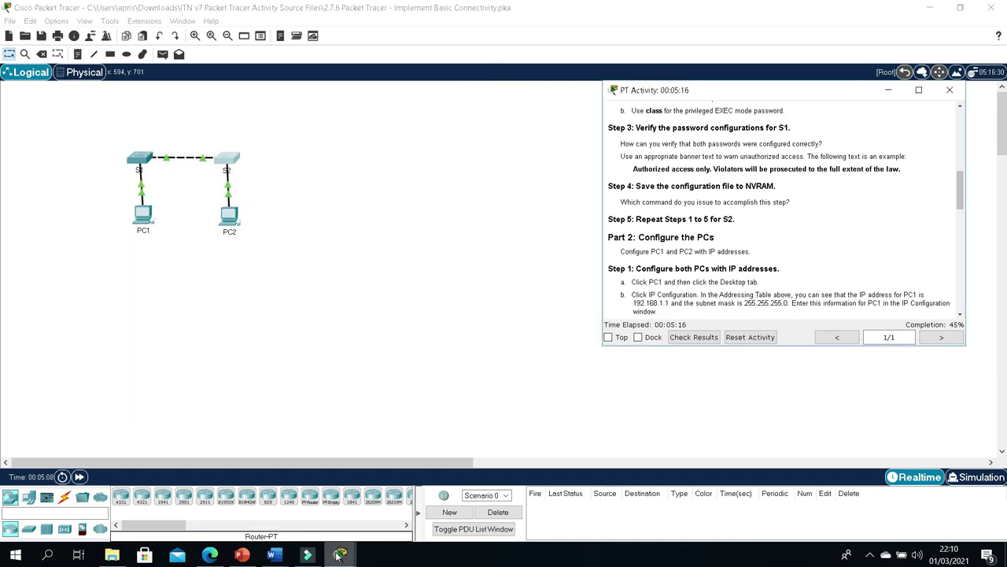
click(228, 157)
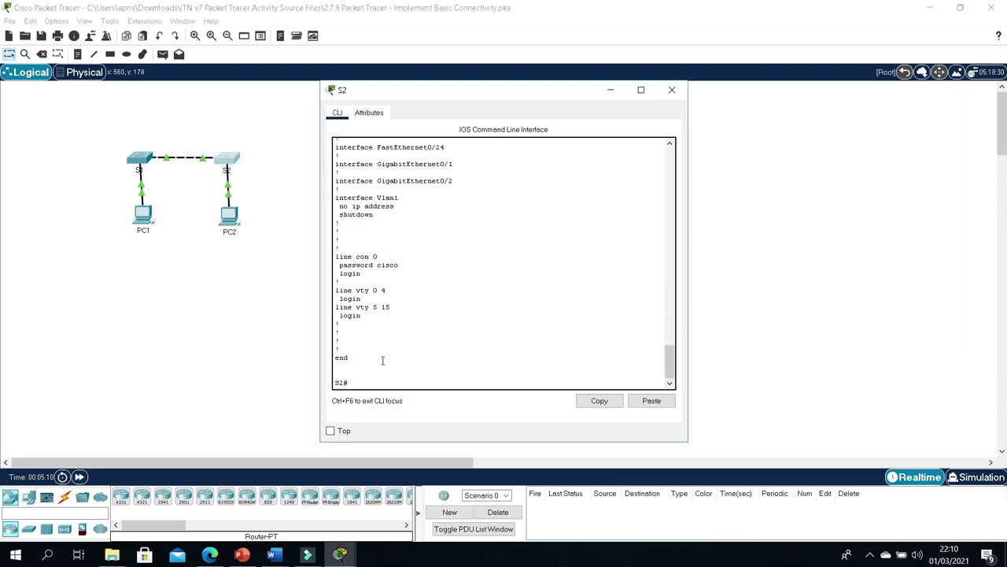
click(367, 379)
text(exit)
key(Return)
key(Return)
key(Return)
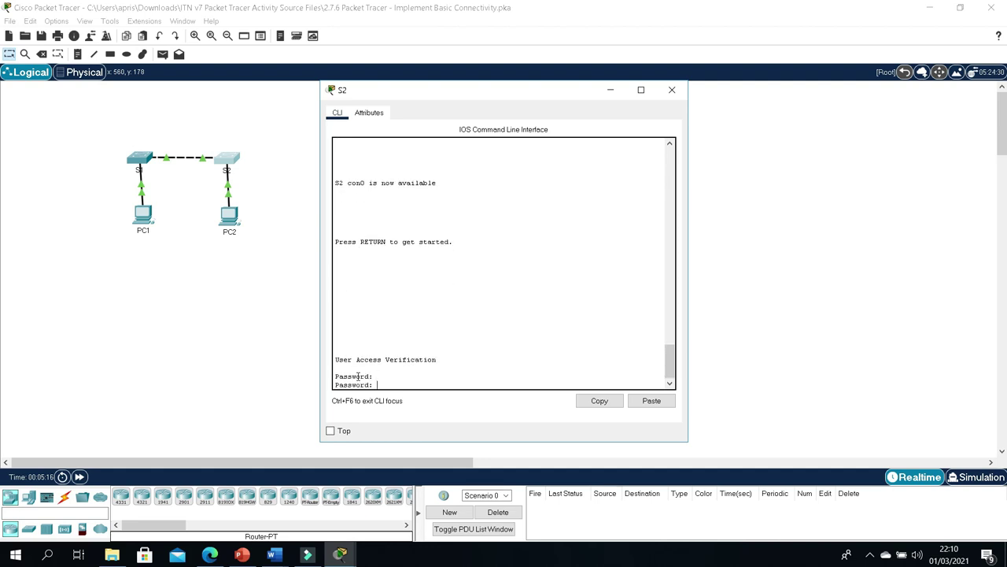
key(Return)
key(Return)
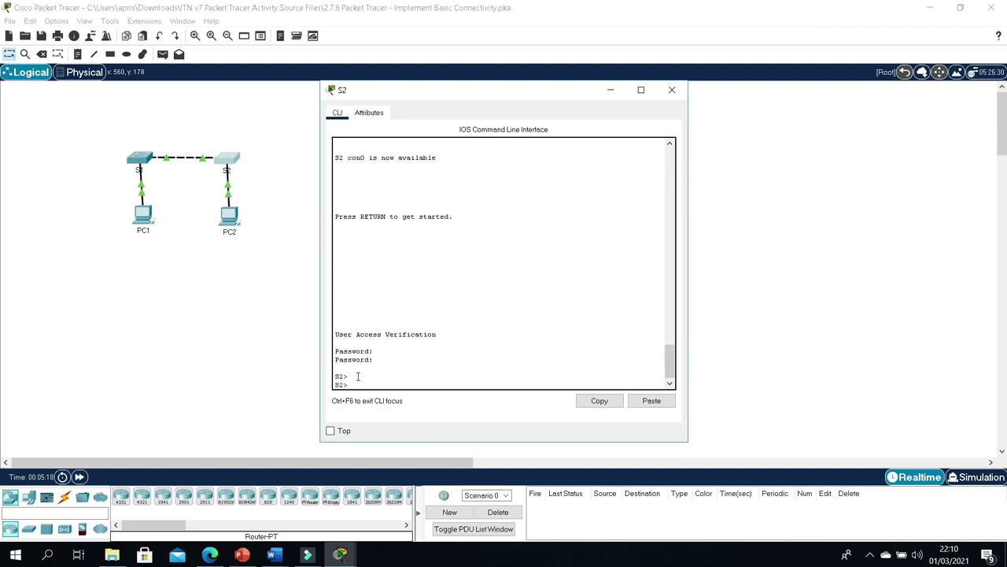
text(en)
key(Return)
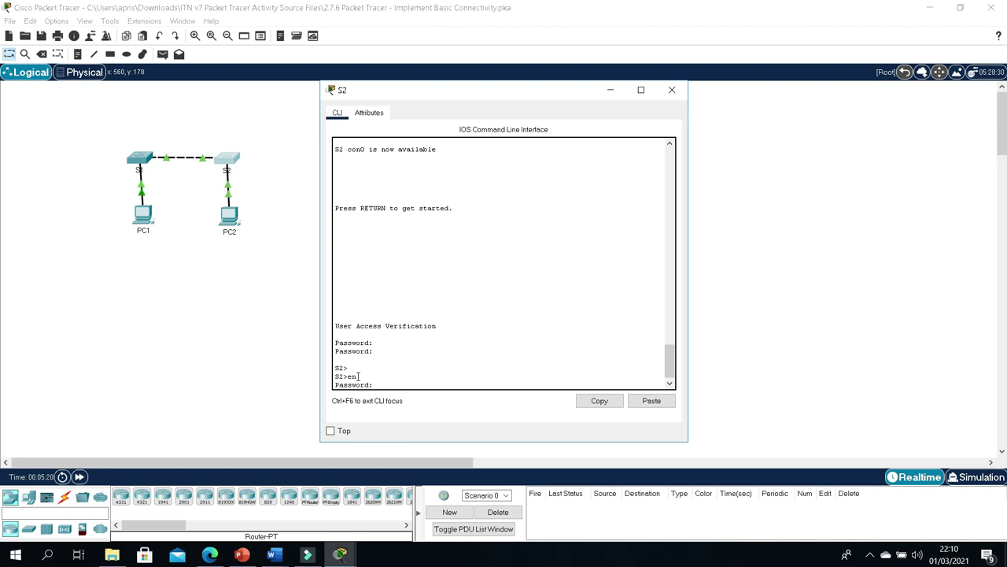
key(Return)
key(Return)
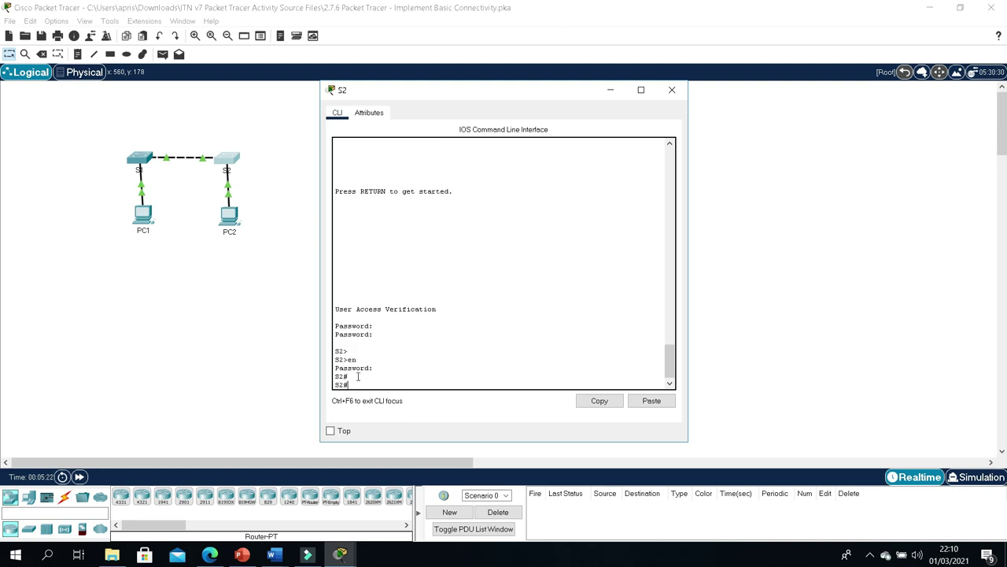
Step: Set S2's MOTD banner to the example sentence copied from the activity instructions
click(351, 553)
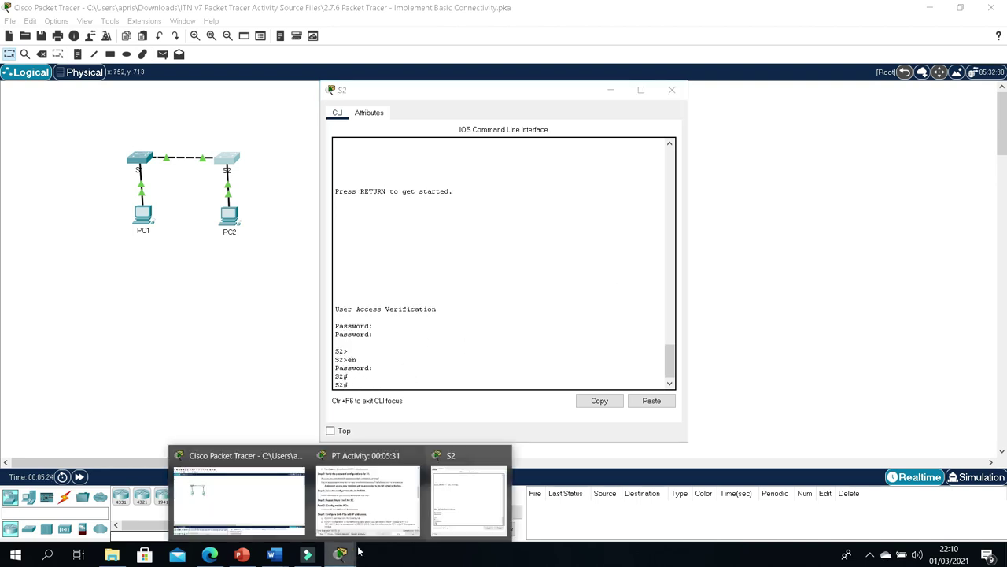
click(356, 483)
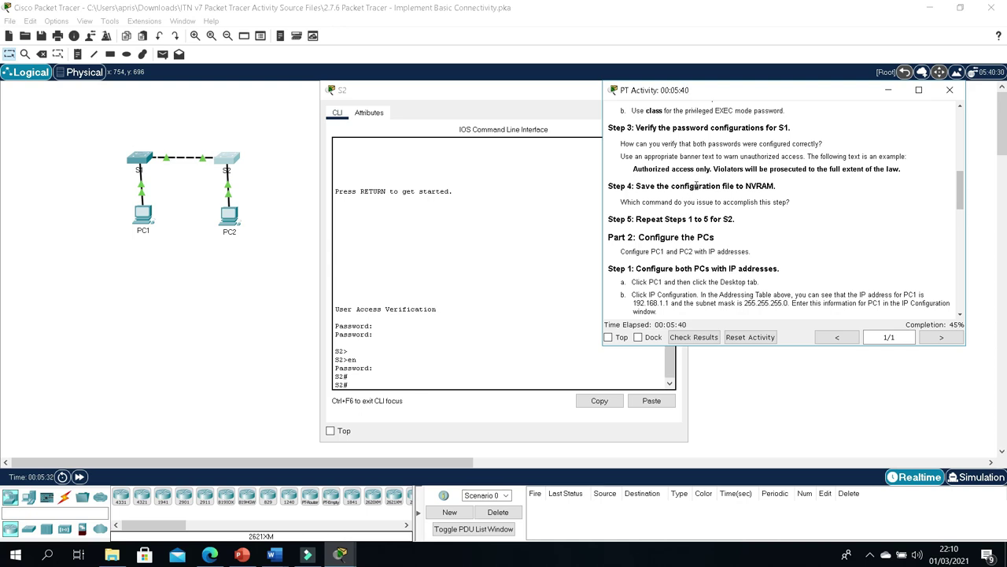
drag(634, 170, 926, 174)
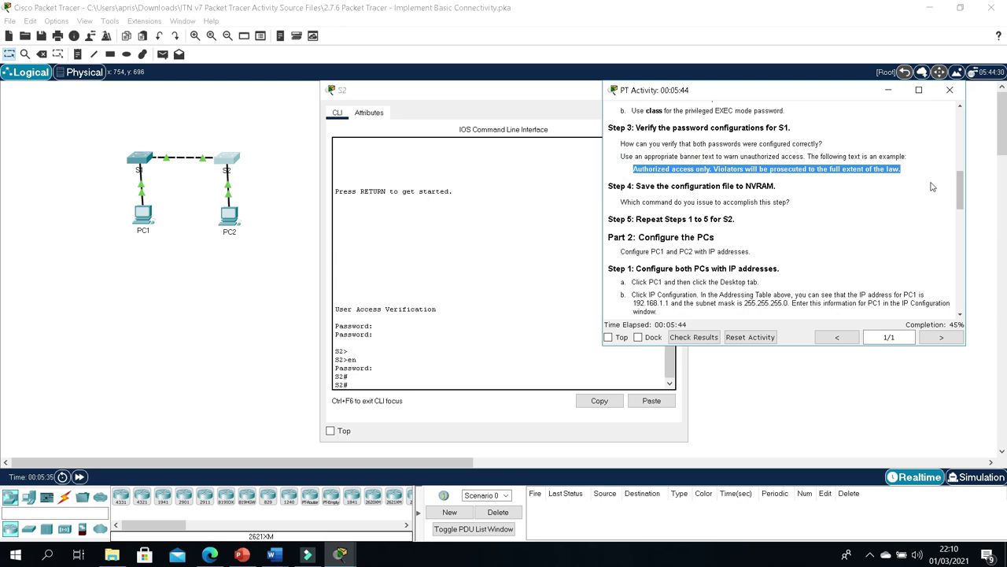
click(378, 358)
click(369, 384)
text(conf t)
key(Return)
key(Return)
key(Return)
text(banner motd ")
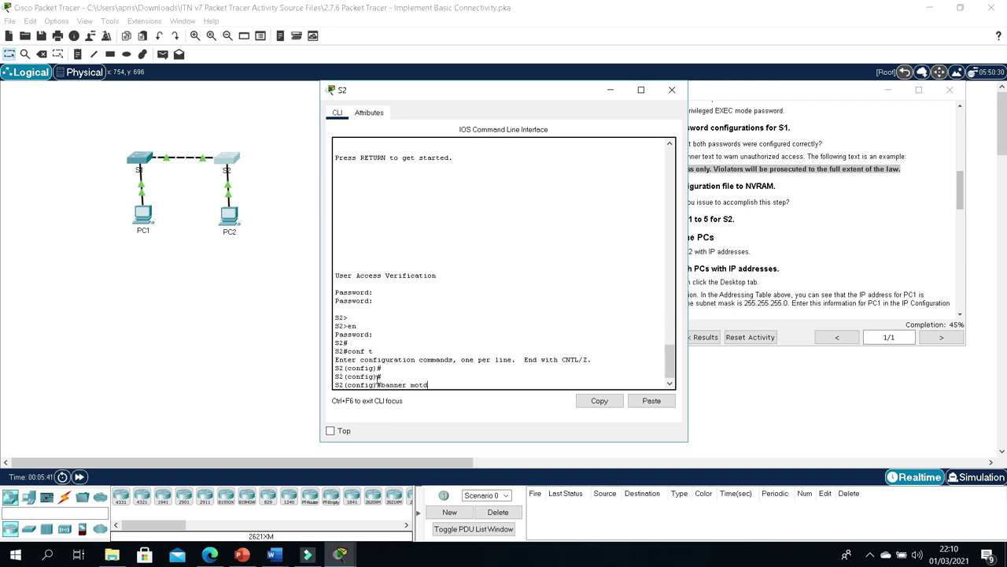
right_click(452, 385)
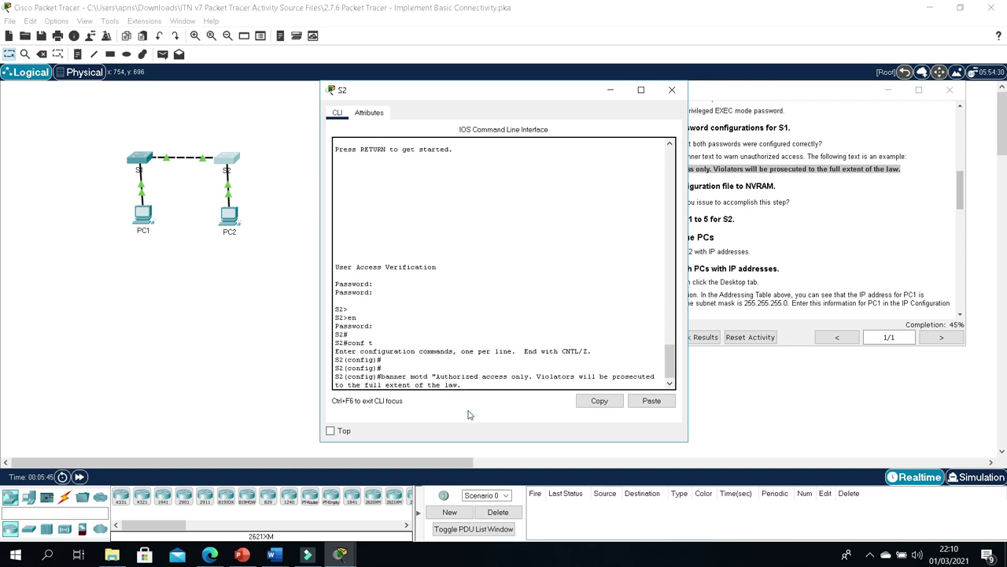
text(")
key(Return)
key(Return)
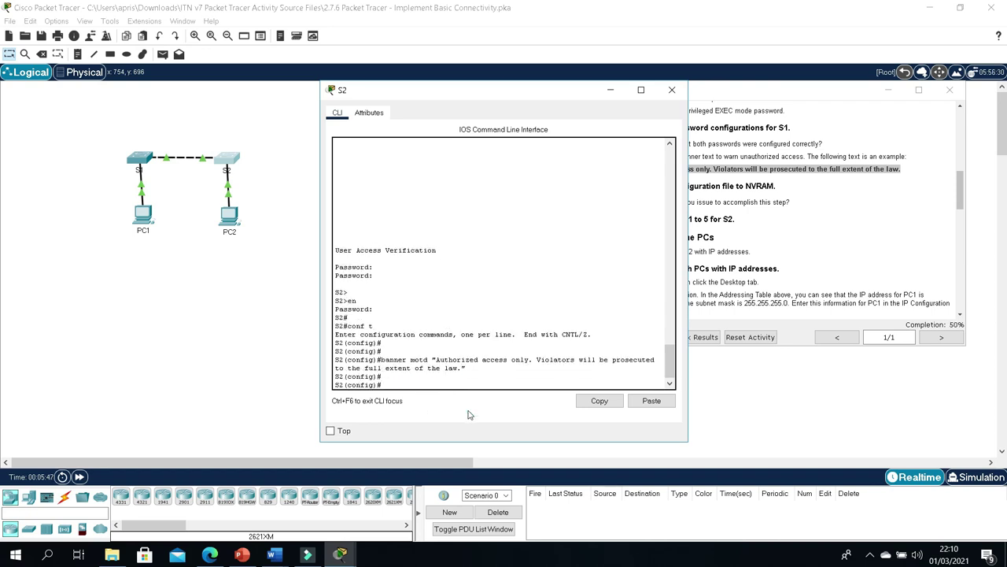
Step: Exit configuration mode and save S2's running-config to startup-config with copy run st
text(exit)
key(Return)
key(Return)
text(copy)
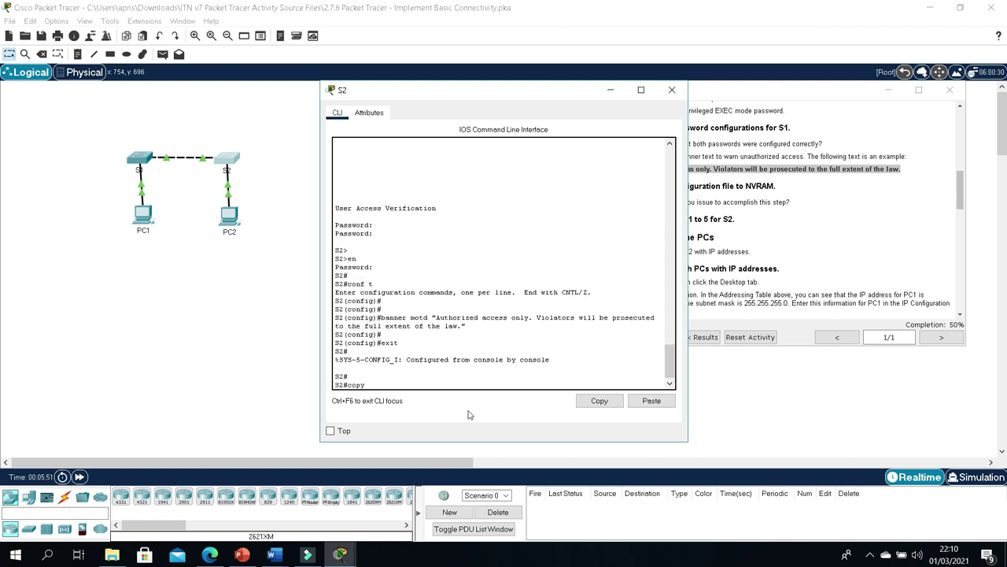
text( run)
key(Tab)
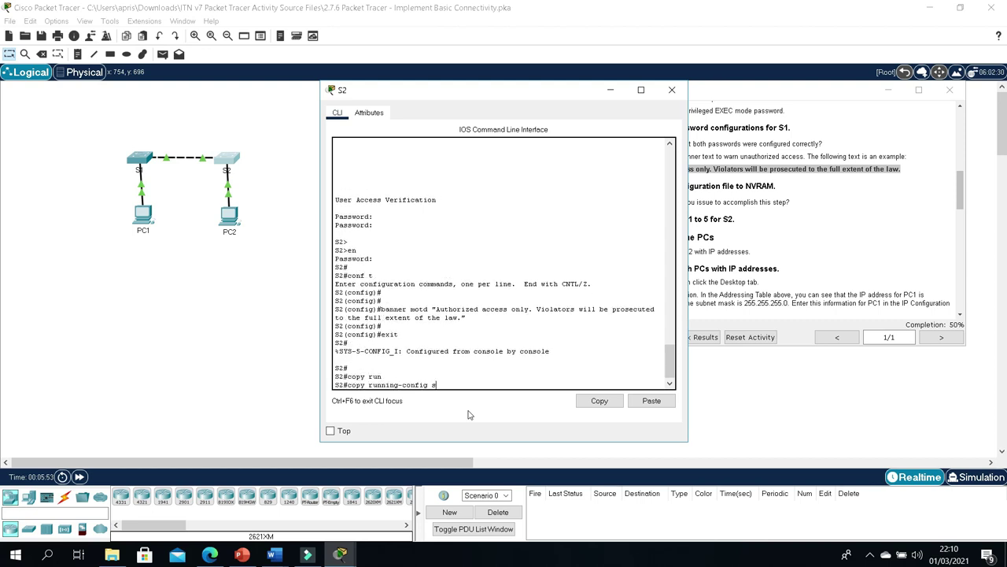
text(st)
key(Tab)
key(Return)
key(Return)
key(Return)
key(Return)
key(Return)
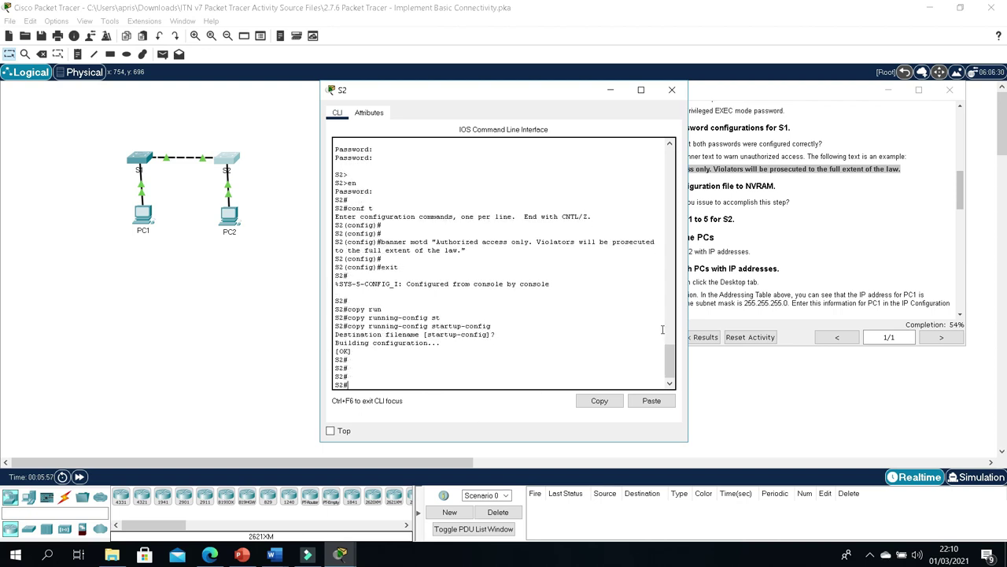
scroll(455, 317, up, 4)
Step: Move S2's console aside, review the PC addresses in the addressing table, then close S2's console
drag(491, 96, 334, 94)
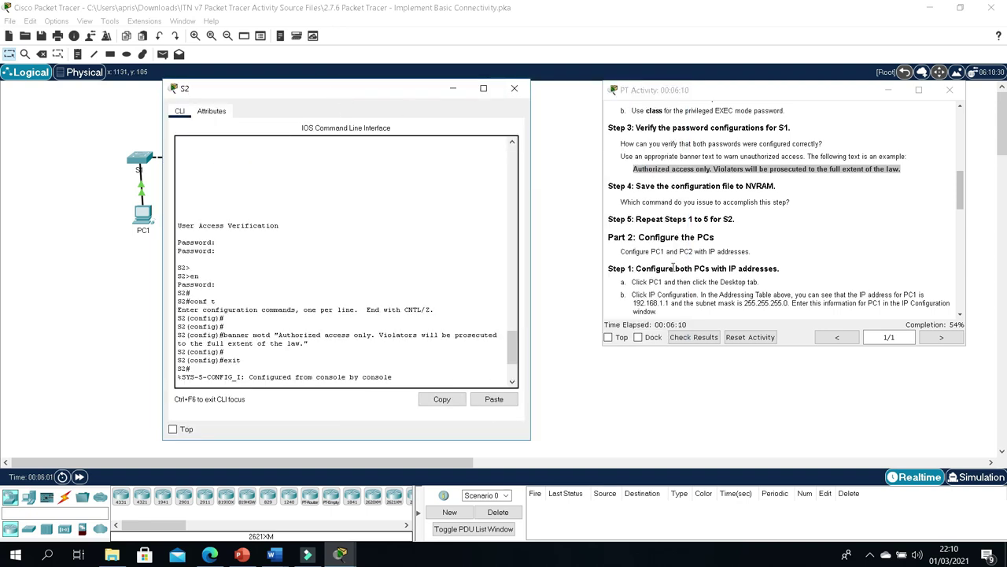
scroll(666, 250, down, 2)
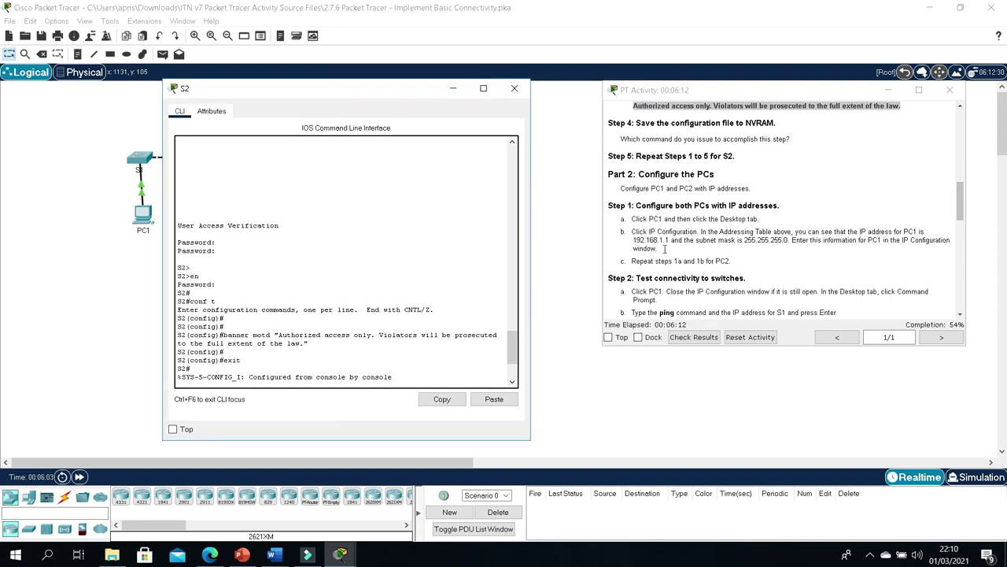
drag(646, 206, 712, 208)
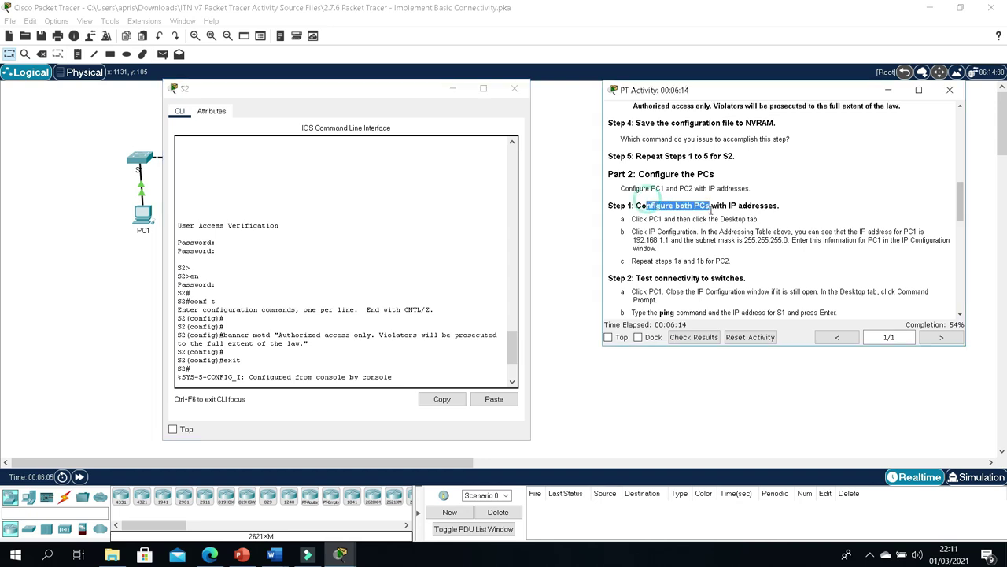
click(714, 218)
scroll(713, 220, down, 2)
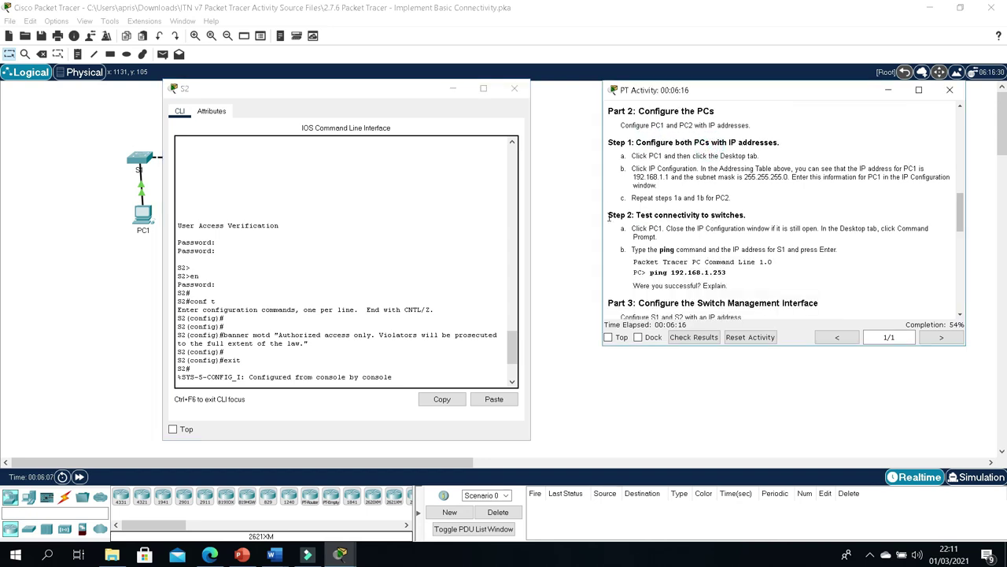
scroll(647, 187, up, 10)
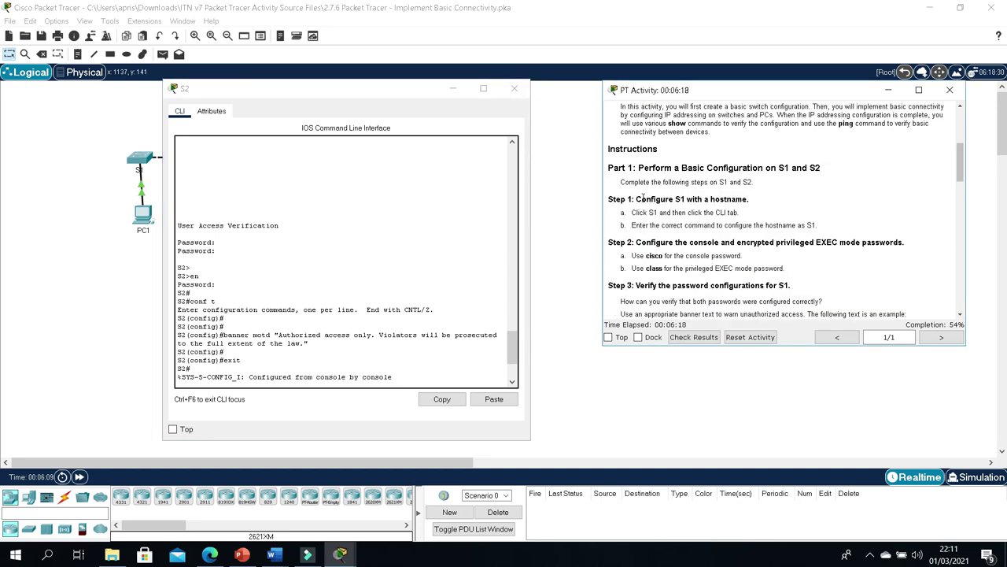
drag(739, 191, 917, 205)
click(921, 203)
drag(810, 190, 661, 191)
click(673, 193)
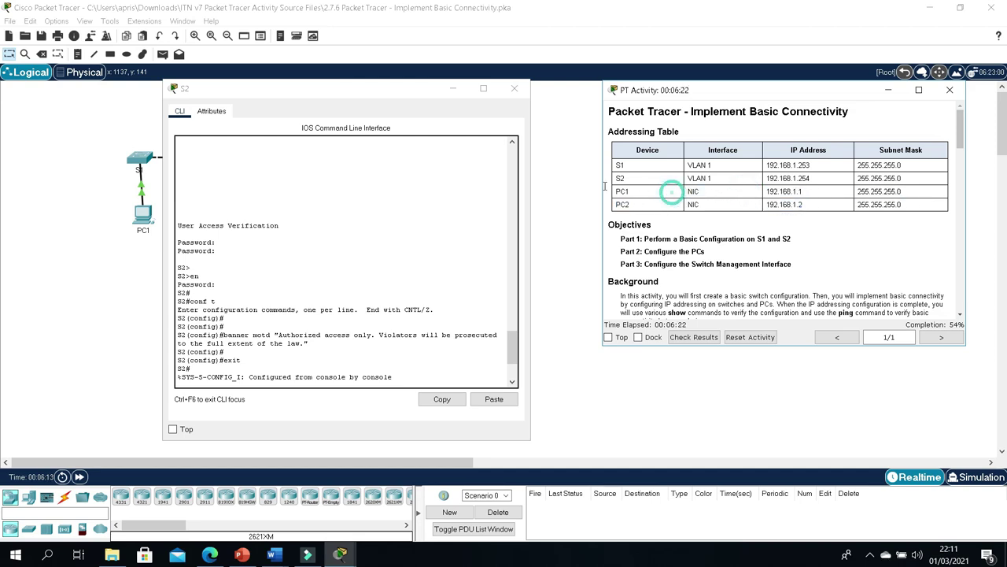
click(514, 88)
Step: Give PC1 static IP 192.168.1.1 with subnet mask 255.255.255.0
click(152, 219)
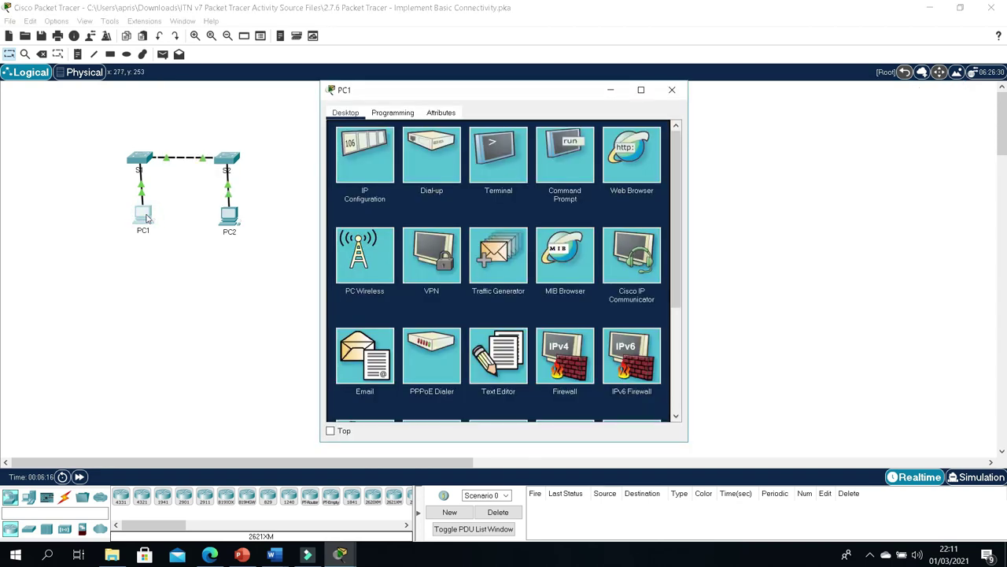
click(354, 165)
click(466, 191)
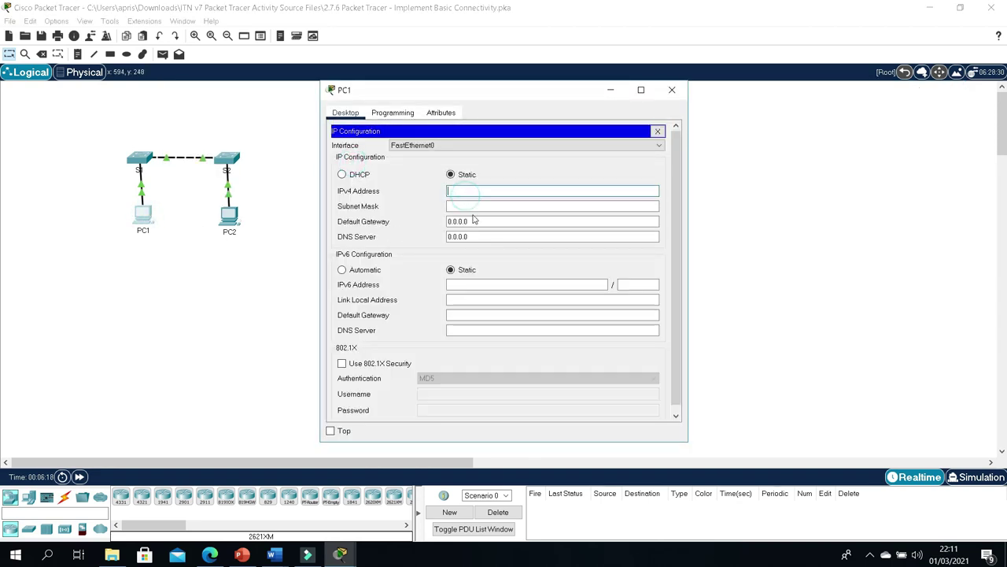
text(192.1)
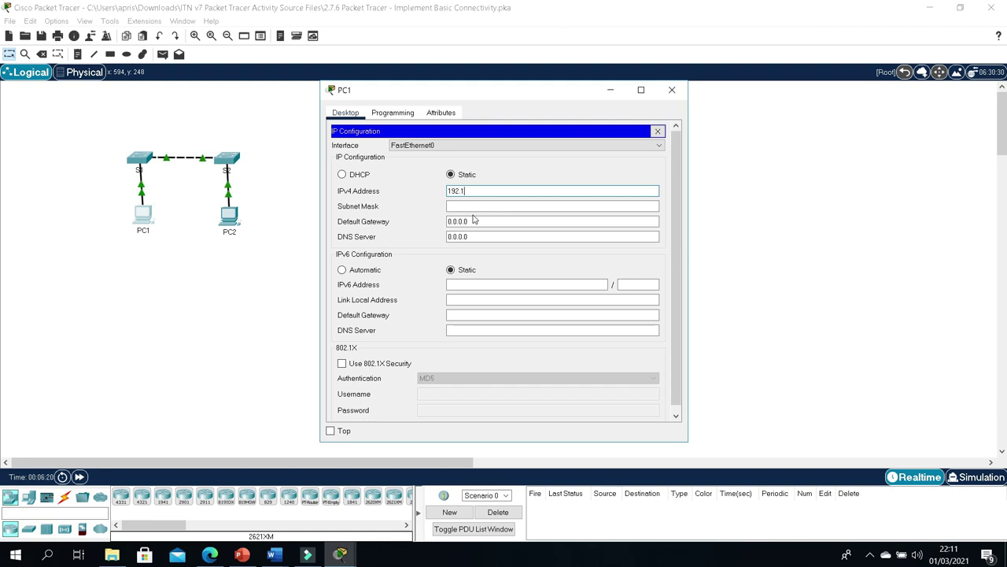
text(68.1.1)
click(517, 206)
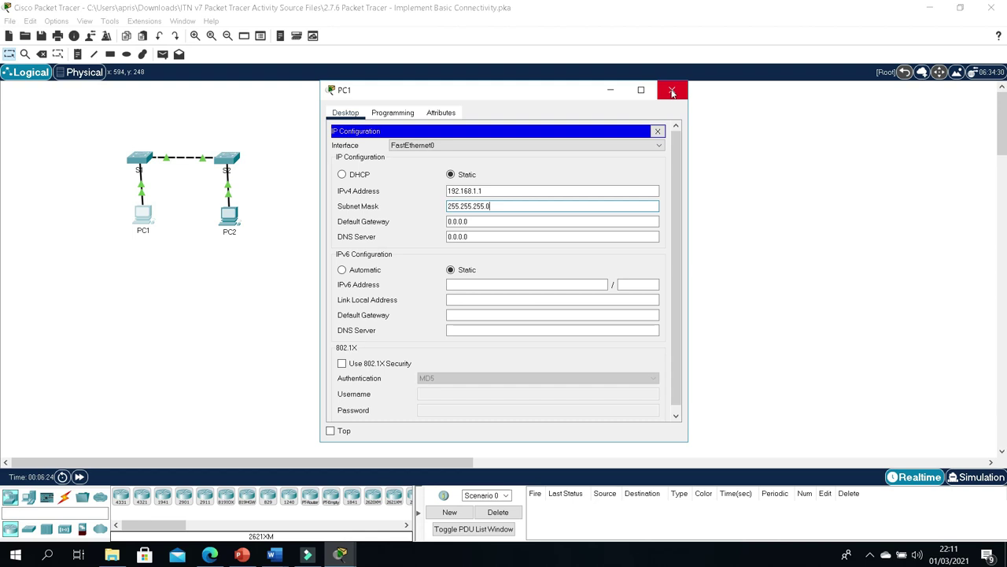
click(672, 93)
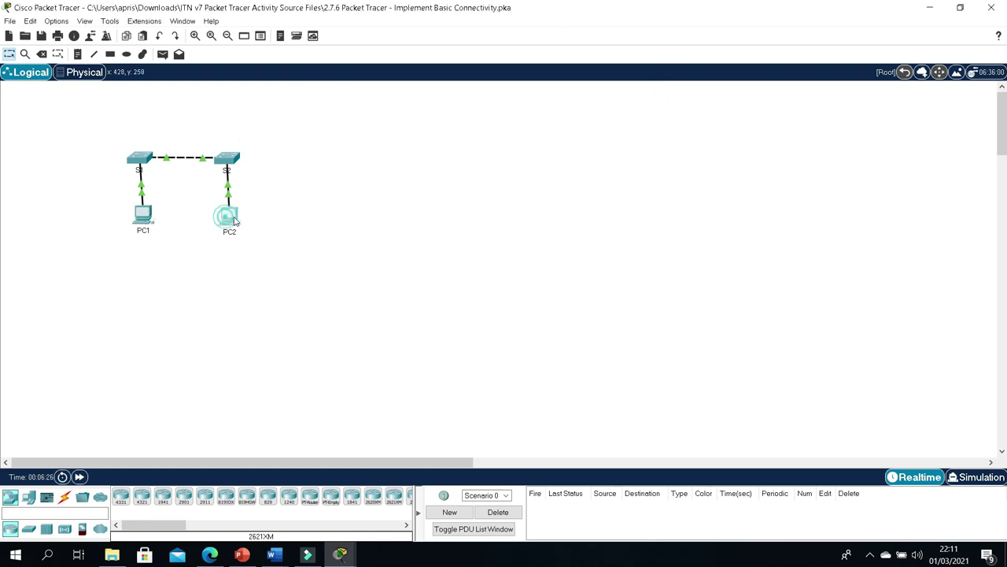
Step: Give PC2 static IP 192.168.1.2 with subnet mask 255.255.255.0
click(228, 217)
click(369, 156)
click(484, 192)
text(1)
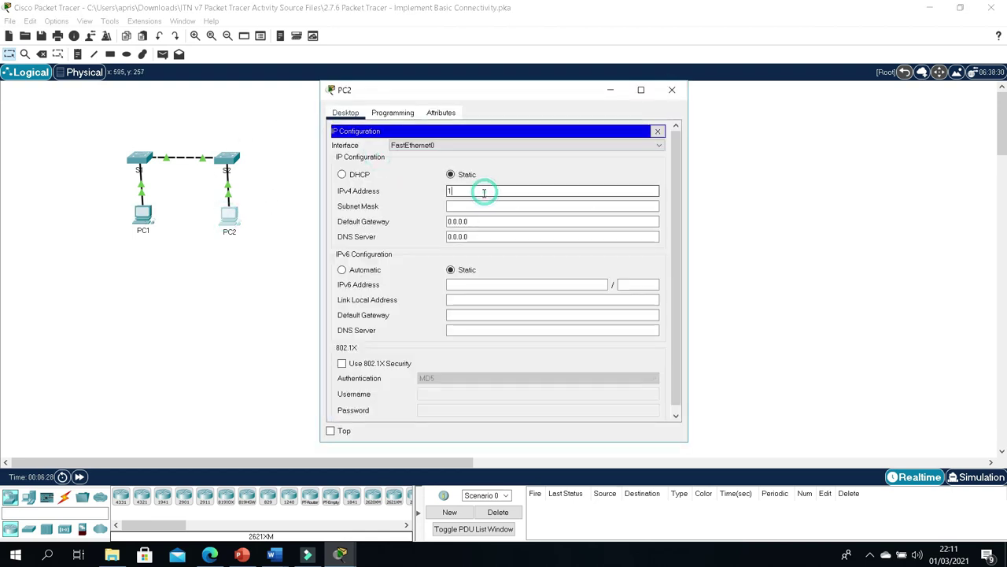
text(92.168.1.2)
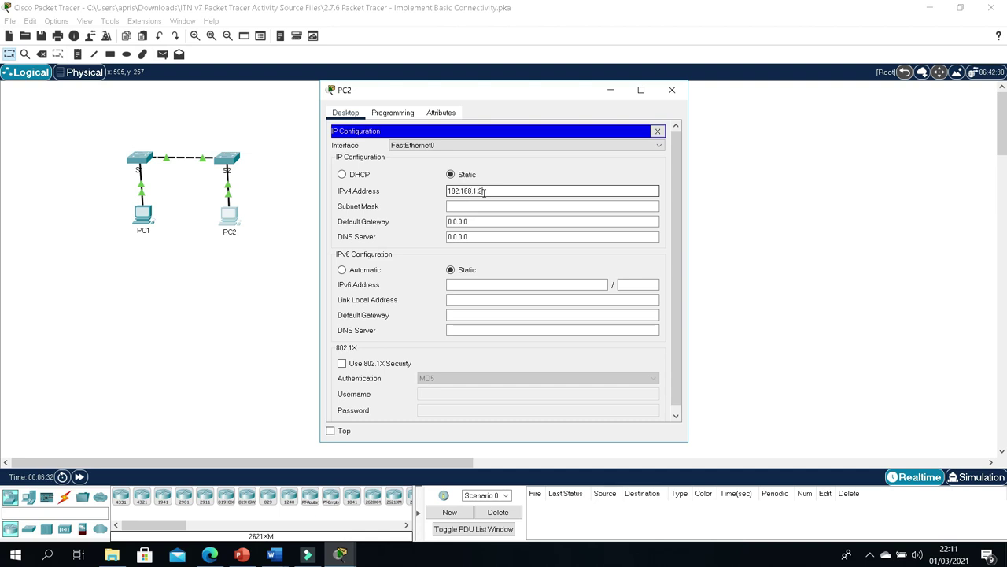
click(448, 206)
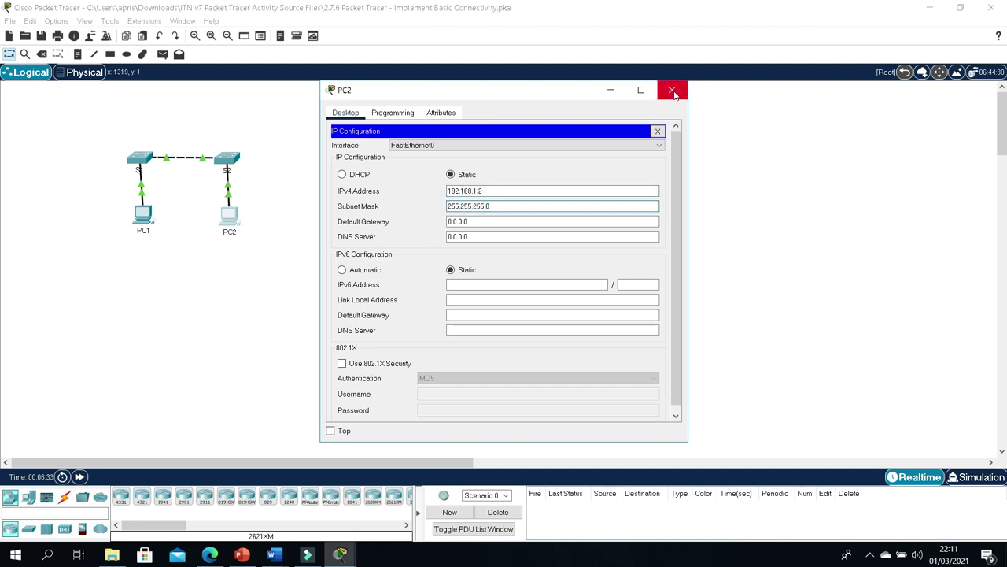
click(673, 91)
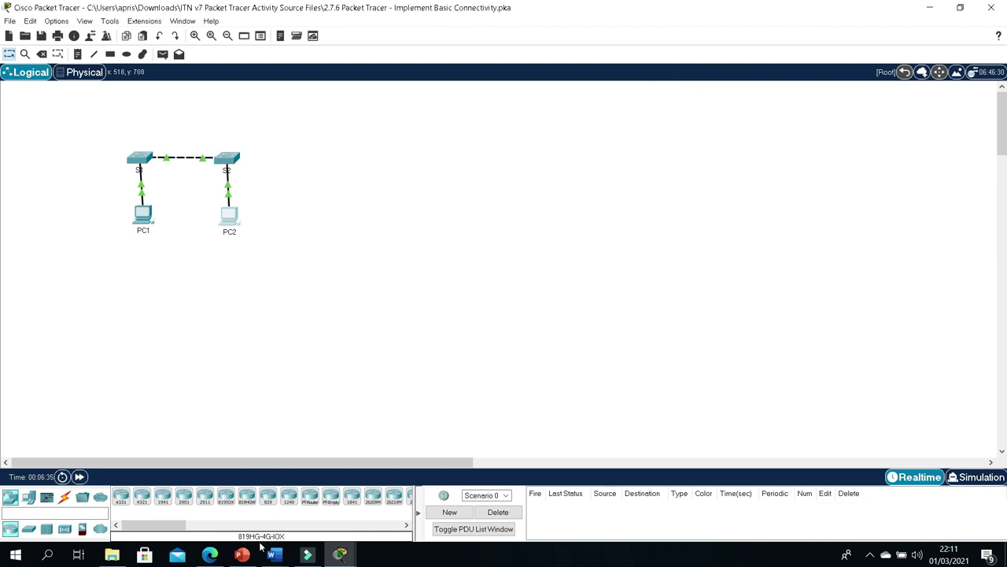
Step: Scroll the activity instructions to Part 2, Step 2: Test connectivity to switches
mouse_move(340, 555)
click(412, 488)
scroll(717, 249, down, 15)
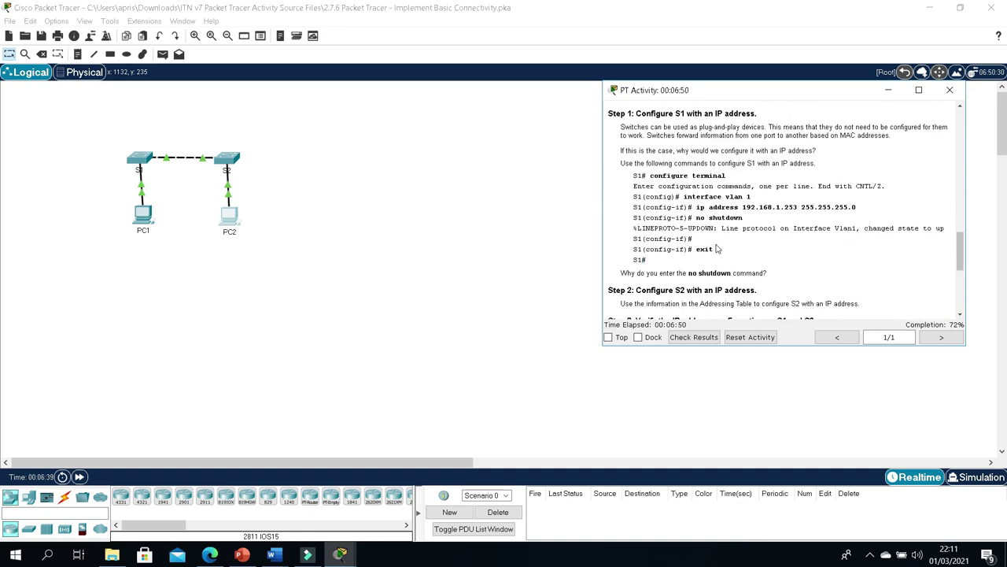
scroll(717, 248, up, 2)
drag(665, 168, 717, 158)
scroll(717, 158, up, 3)
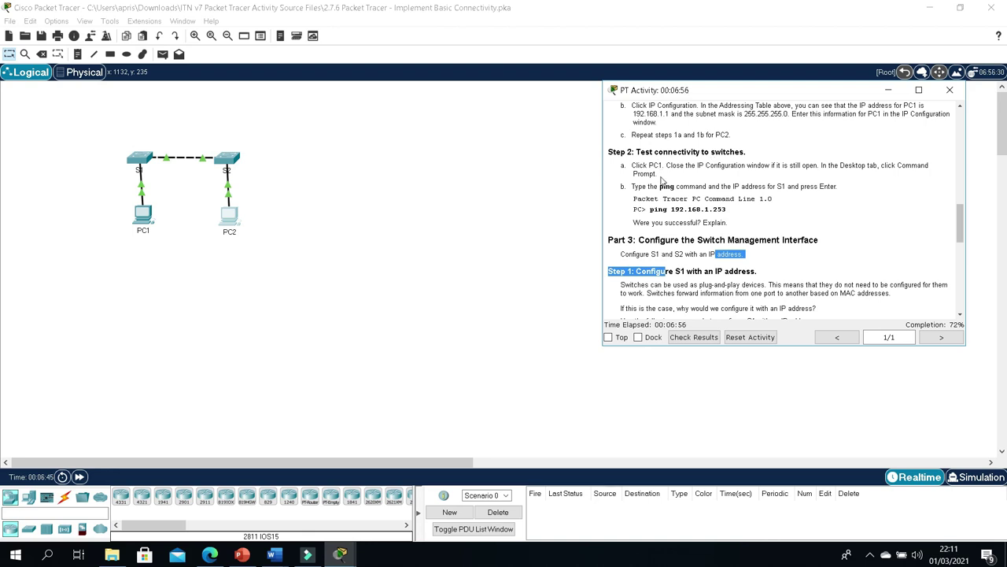
scroll(662, 186, up, 1)
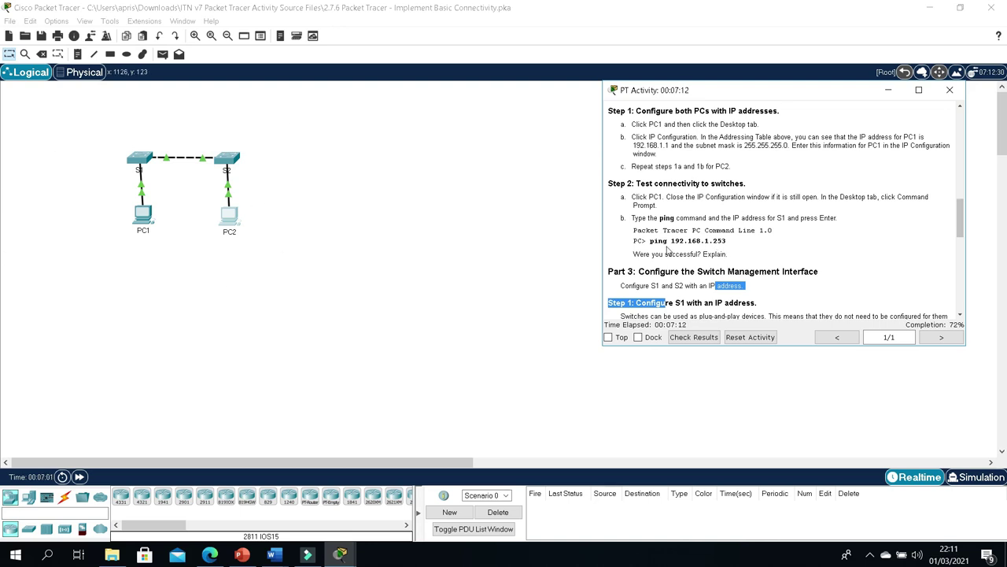
Step: From PC1's Command Prompt, ping S1 at 192.168.1.253 and see the requests time out
click(142, 215)
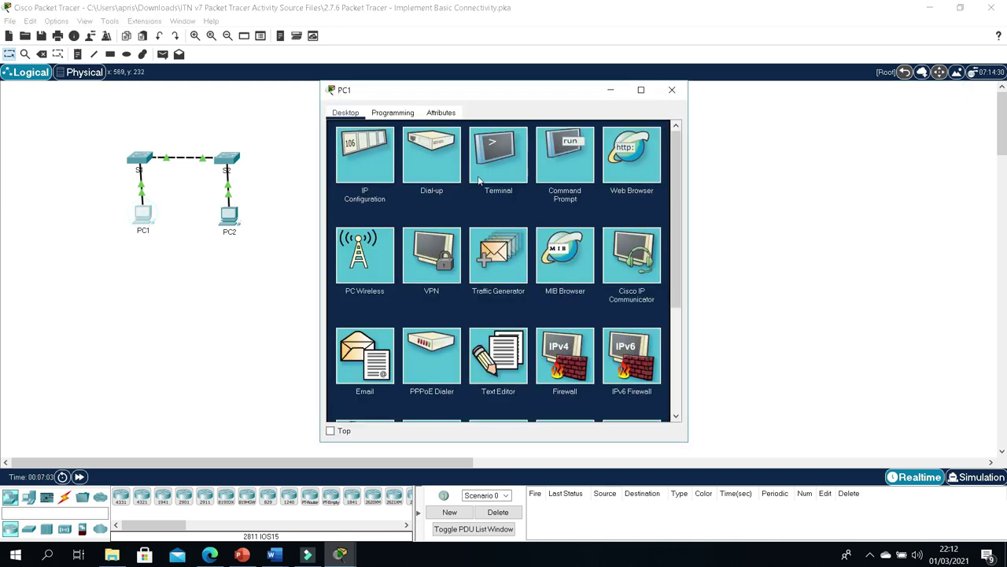
click(566, 156)
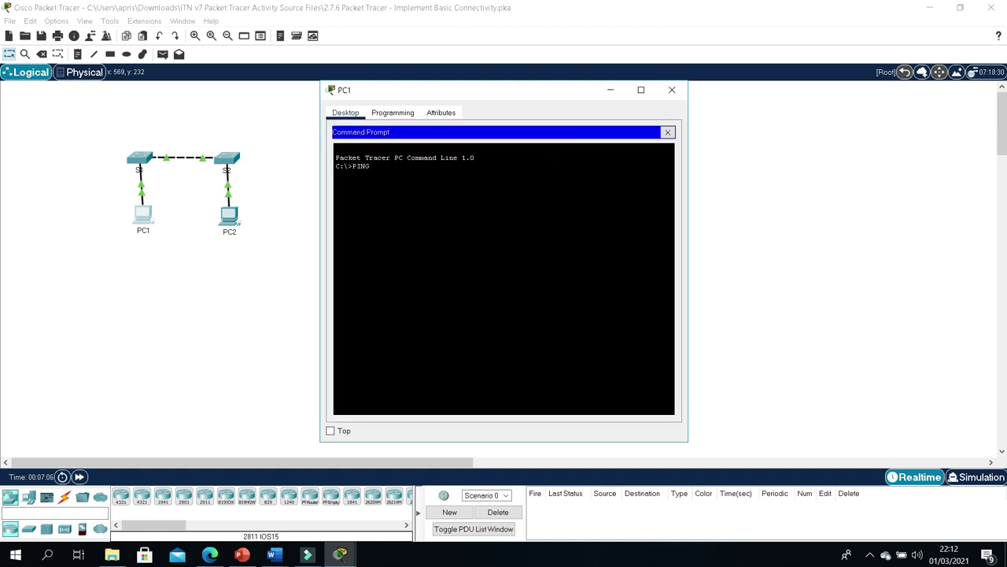
text(ping 192.168.1.253')
key(Return)
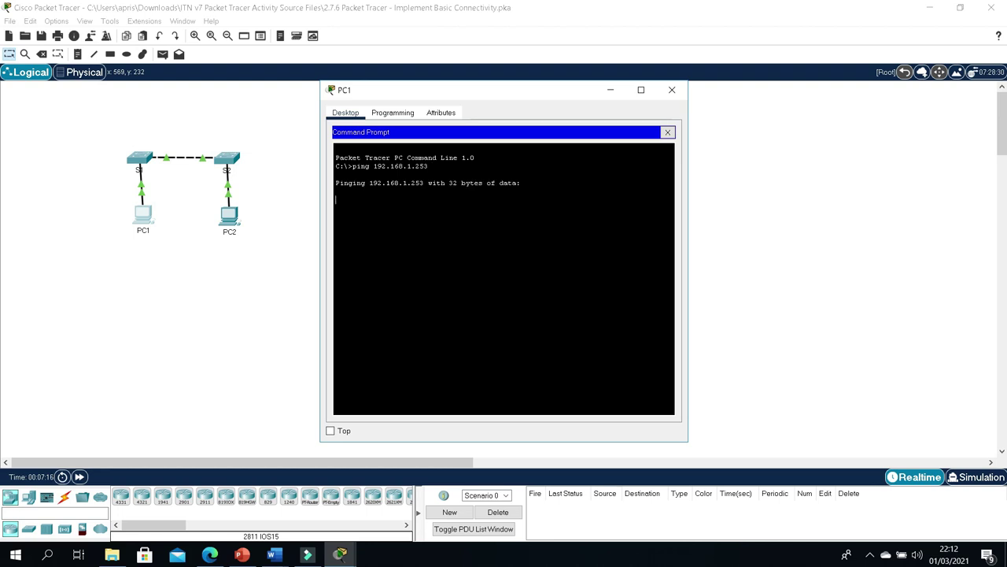
Step: Scroll the instructions to Part 3's switch configuration commands, then close PC1's window
click(340, 555)
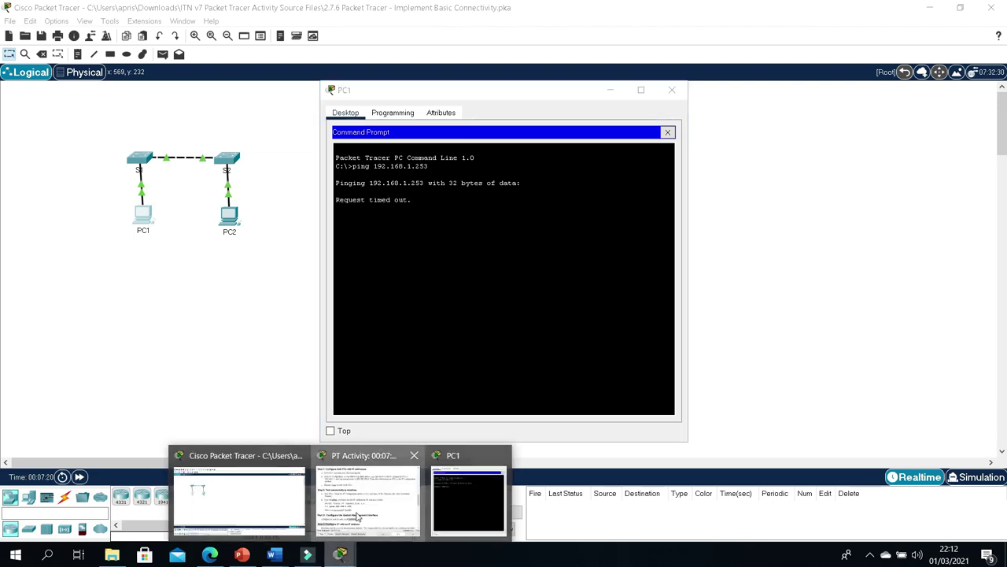
click(355, 519)
click(517, 91)
drag(518, 92, 339, 67)
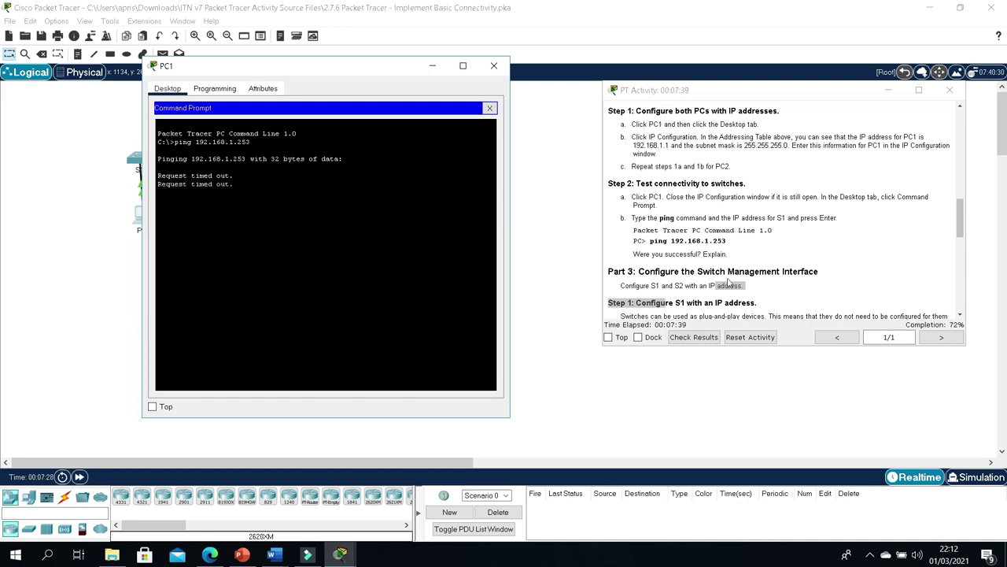
scroll(730, 280, down, 2)
scroll(730, 277, down, 6)
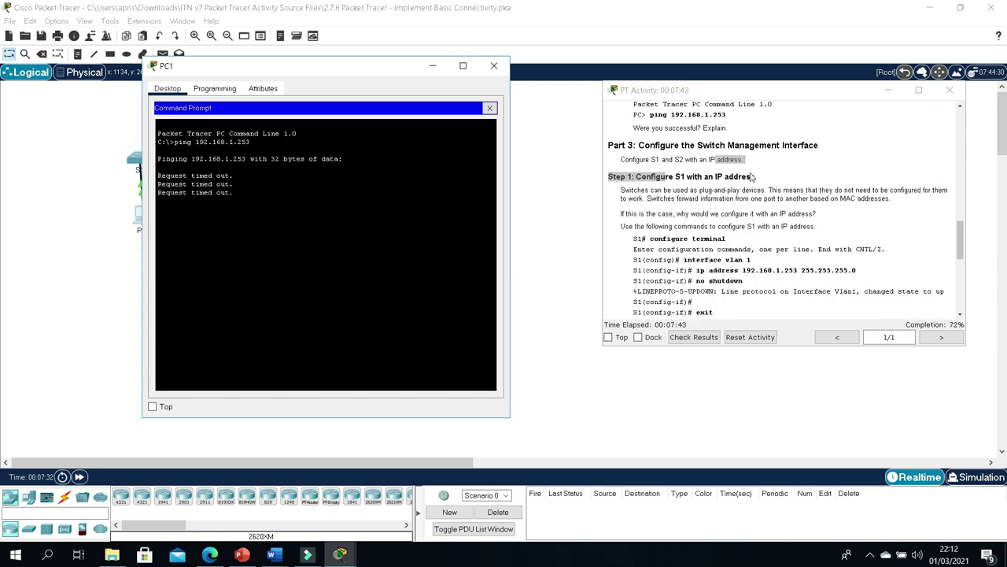
drag(665, 159, 743, 159)
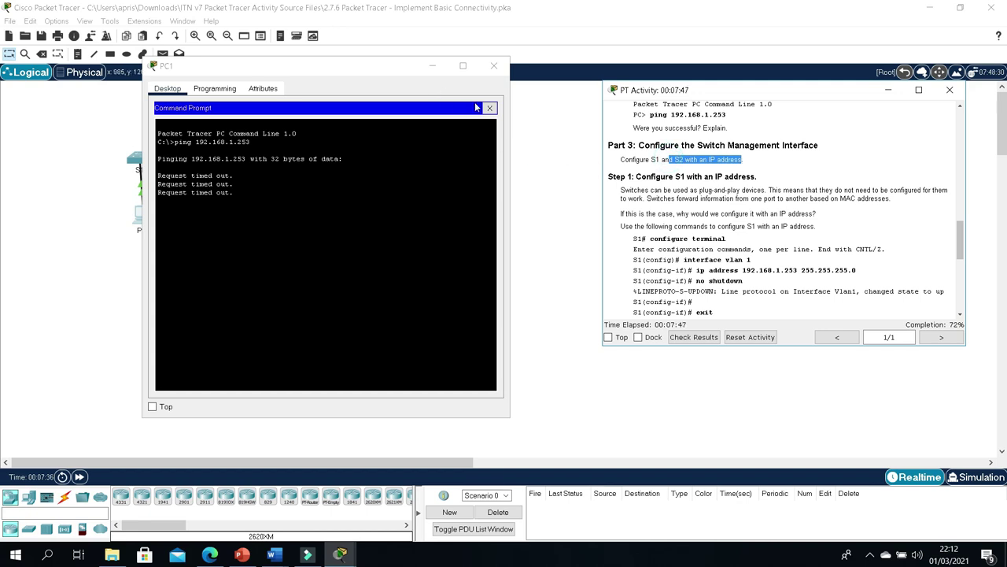
click(494, 66)
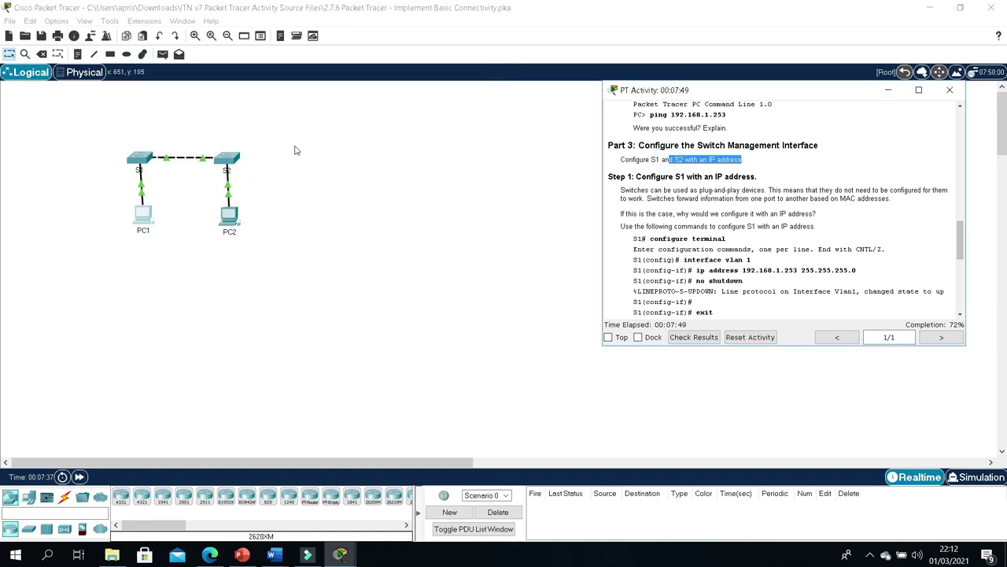
Step: Open S1's console beside the instructions and enter interface VLAN 1 configuration
click(139, 168)
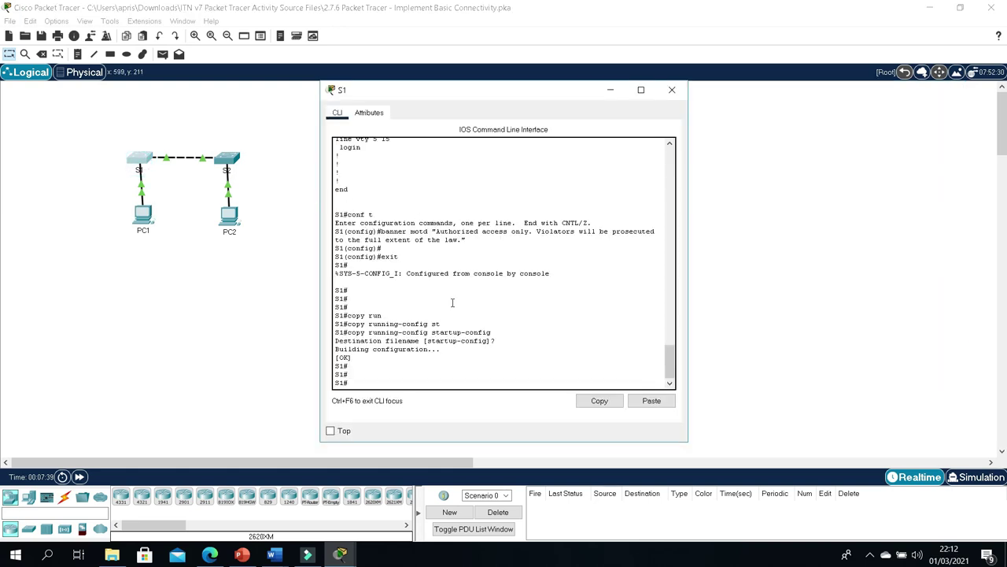
mouse_move(348, 558)
click(377, 494)
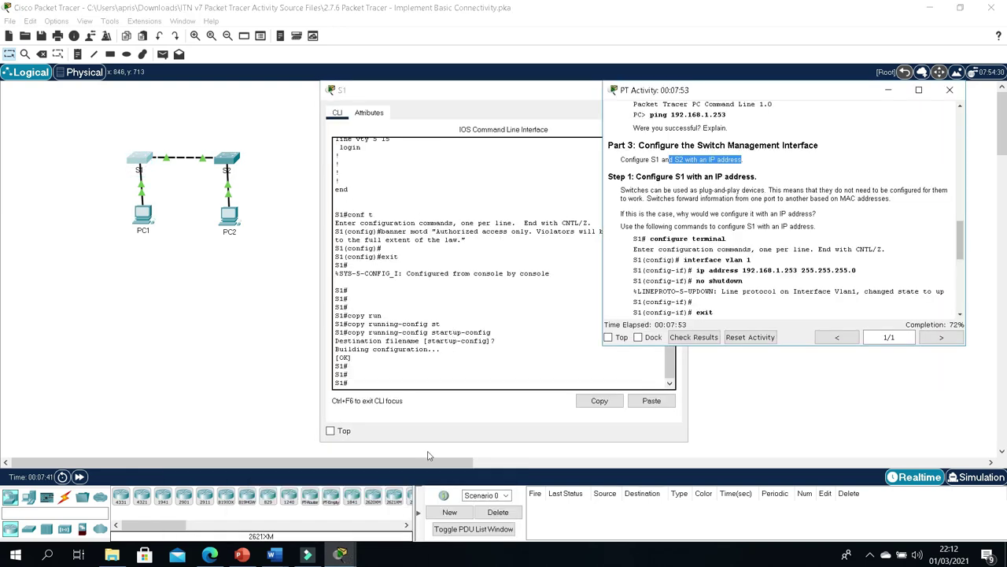
drag(483, 94, 211, 80)
click(197, 340)
click(195, 363)
text(conf t)
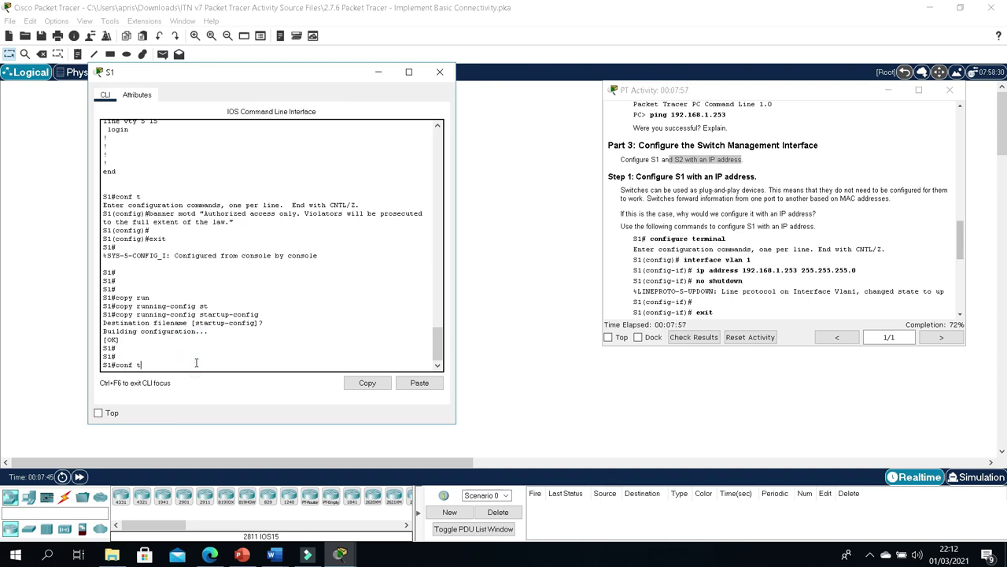
key(Return)
key(Return)
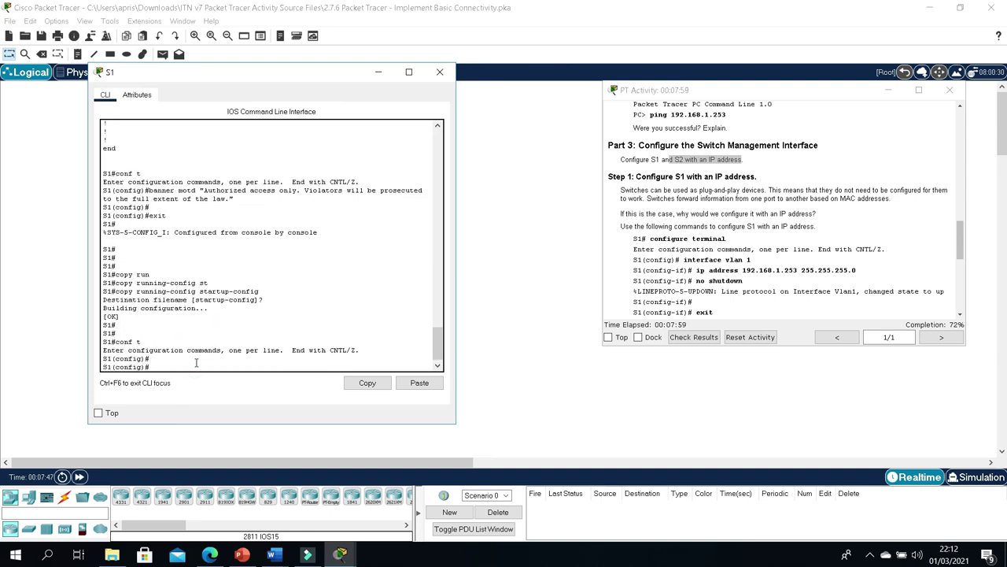
text(interface v)
key(BackSpace)
text(1)
key(Return)
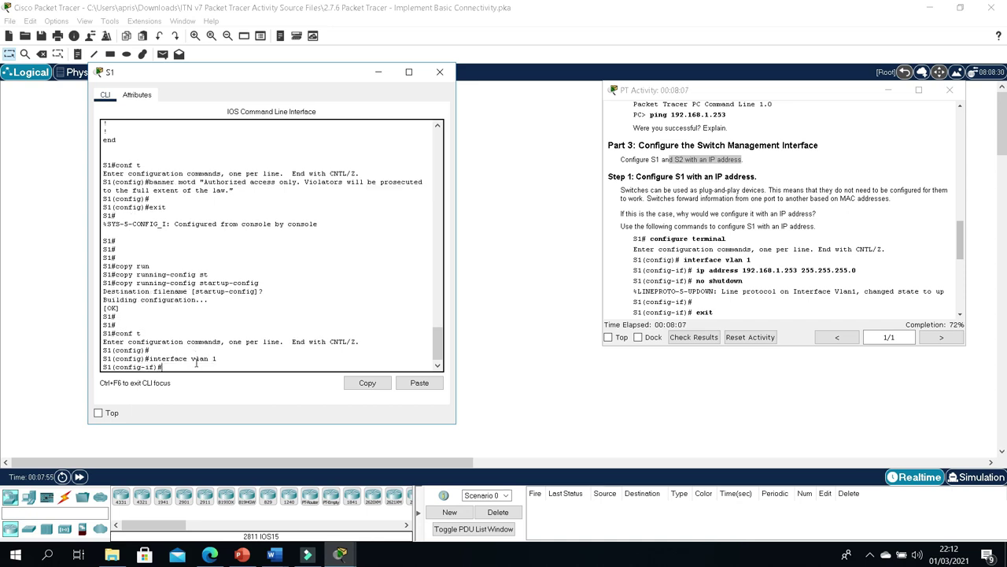
Step: Assign VLAN 1 192.168.1.253 255.255.255.0, bring it up with no shutdown, and exit to privileged mode
text(ip address 192.168.1.253 2)
text(55.)
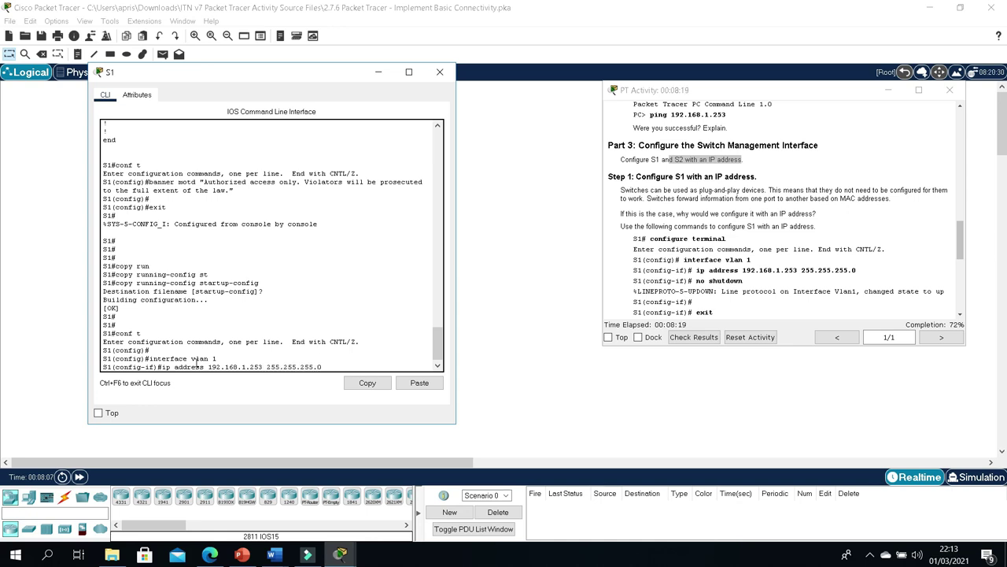
text(255.0)
key(Return)
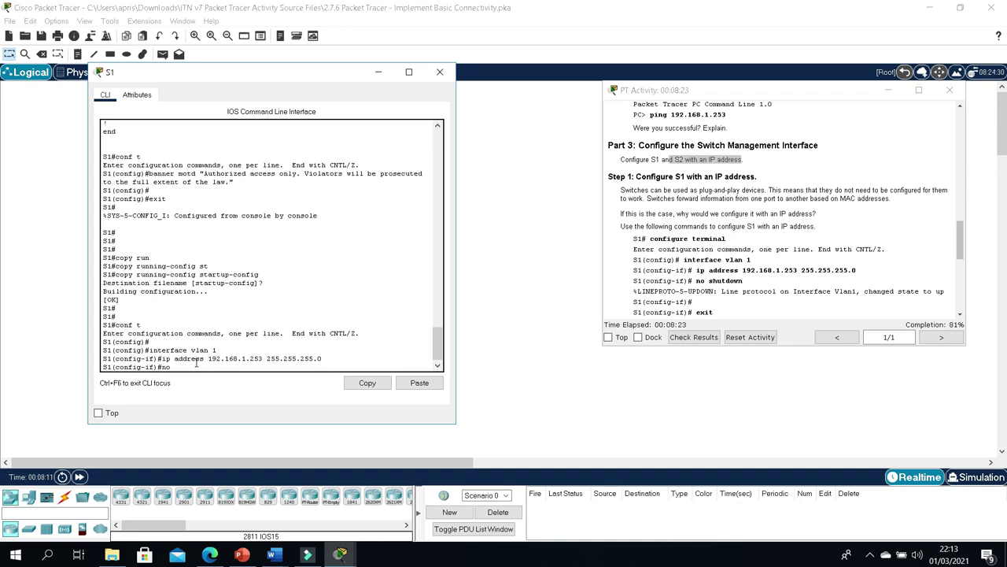
text(no shut)
key(Tab)
key(Return)
key(Return)
key(Return)
key(Return)
key(Return)
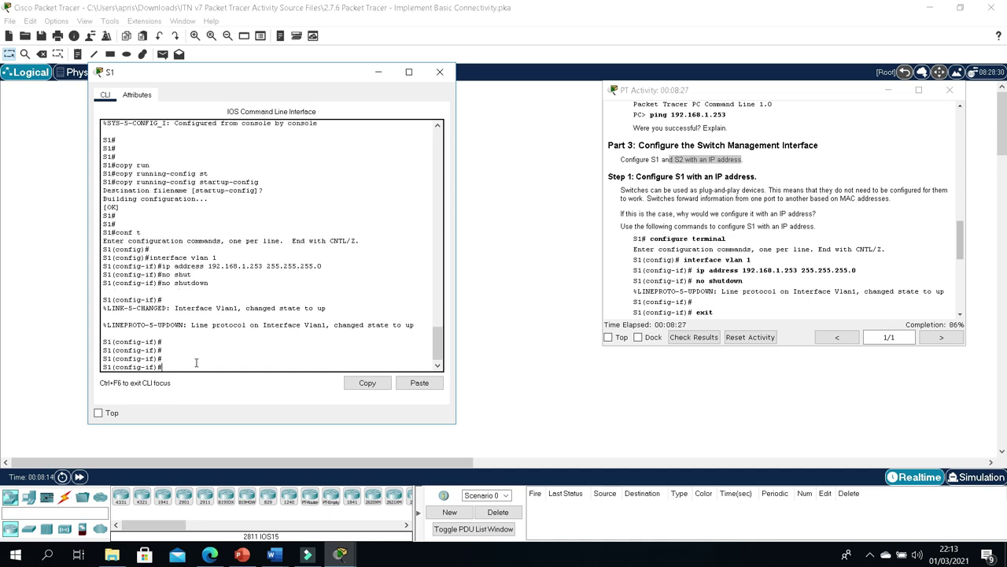
text(exit)
key(Return)
key(Return)
key(Return)
key(Return)
key(Return)
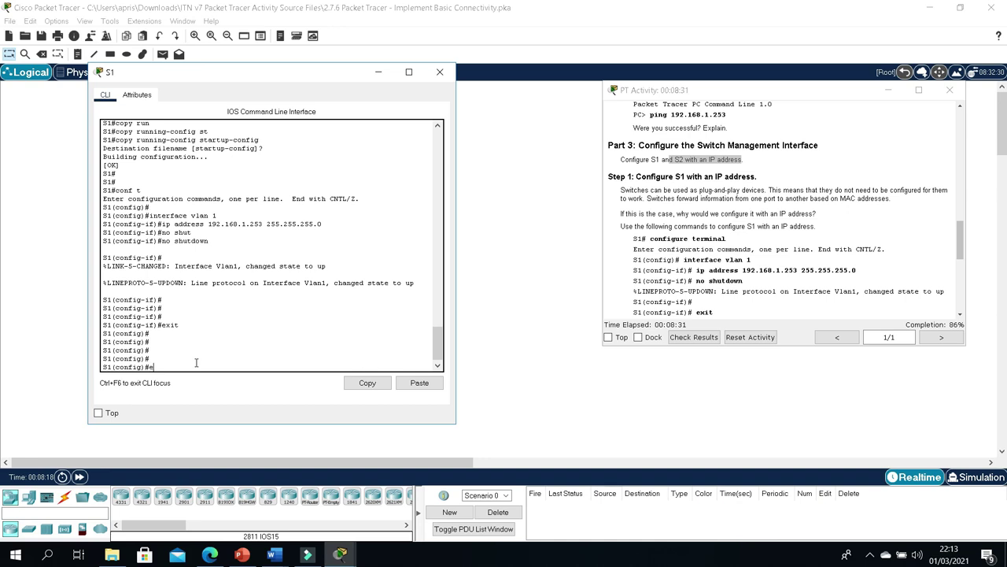
text(exit)
key(Return)
key(Return)
key(Return)
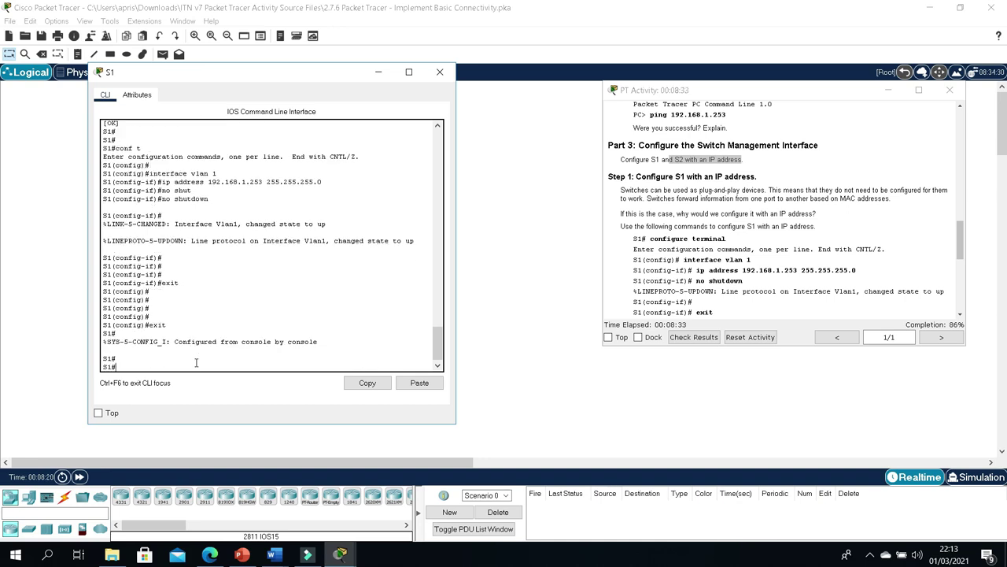
Step: Run show run on S1 and scroll the output to confirm VLAN 1 has 192.168.1.253 255.255.255.0
drag(962, 244, 960, 269)
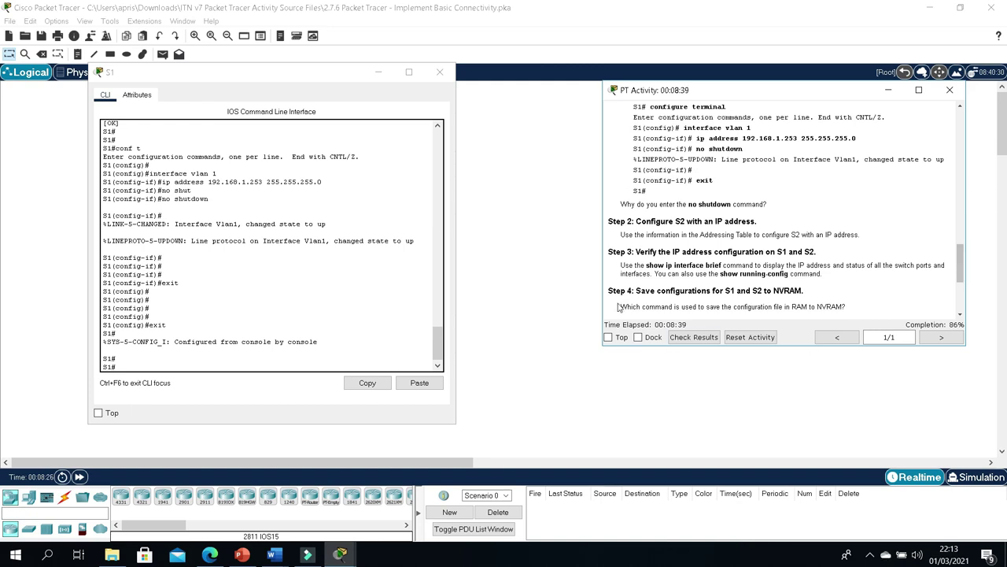
click(184, 366)
text(show)
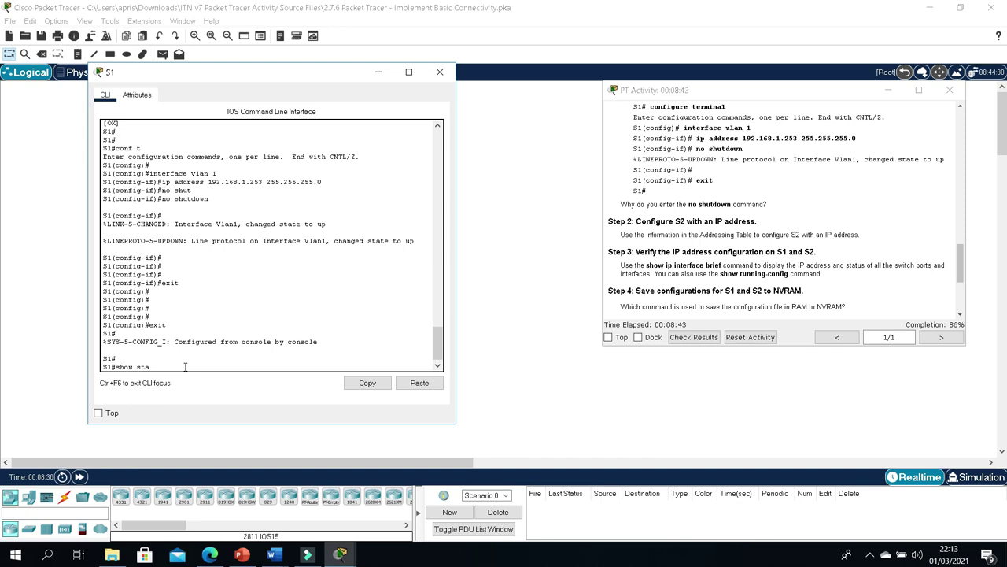
text( run)
key(Return)
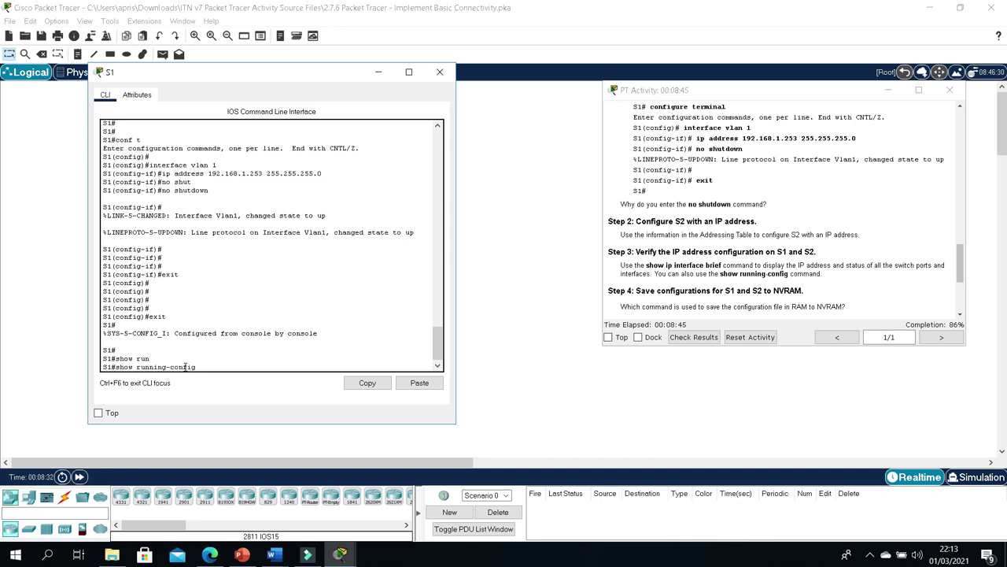
key(space)
key(space)
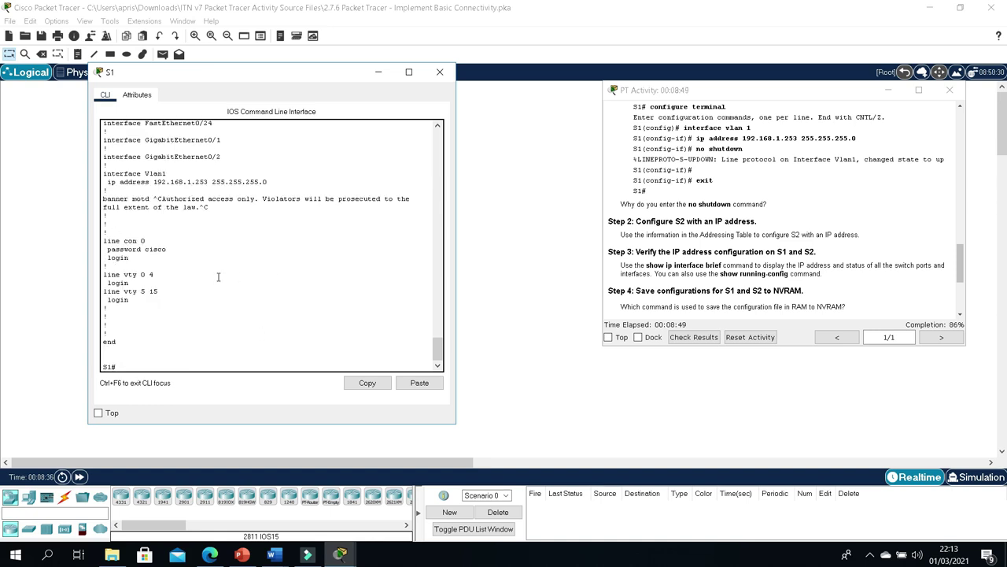
scroll(219, 276, up, 10)
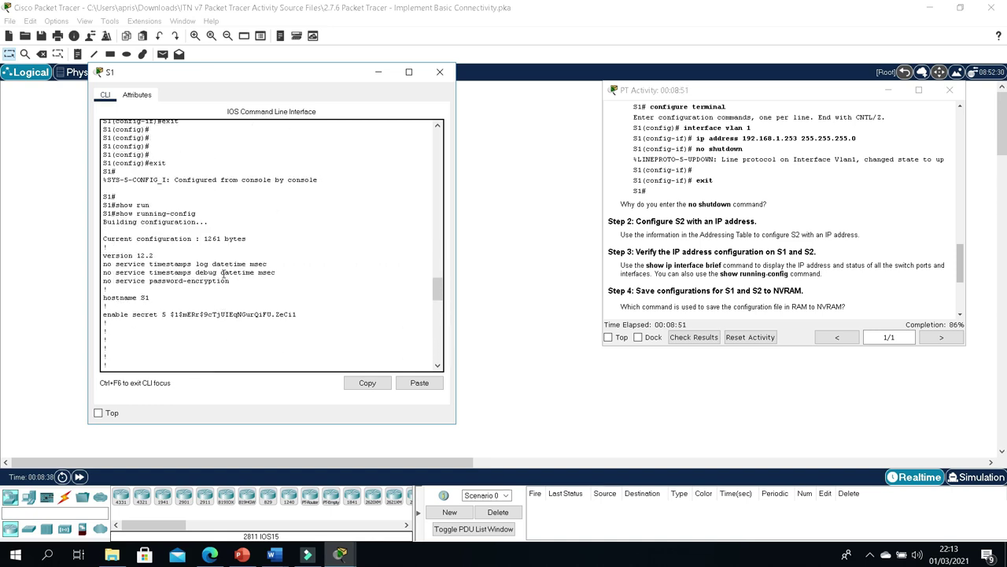
scroll(353, 273, down, 8)
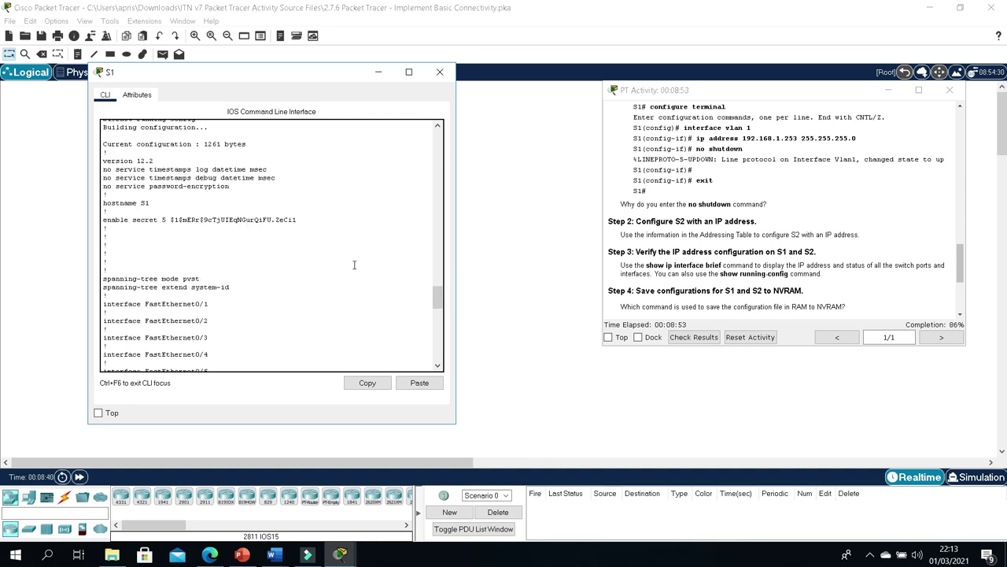
scroll(354, 273, down, 5)
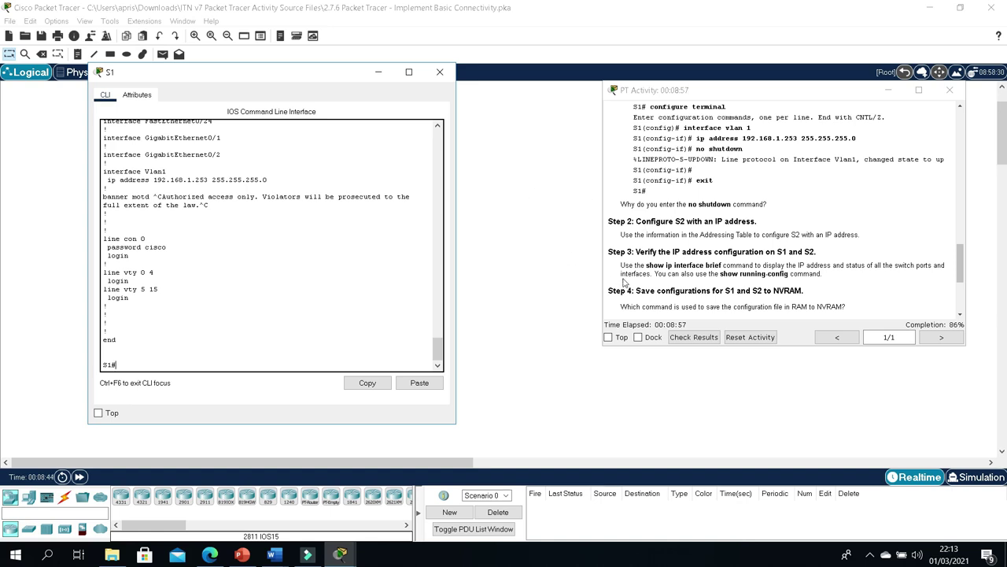
scroll(726, 275, down, 5)
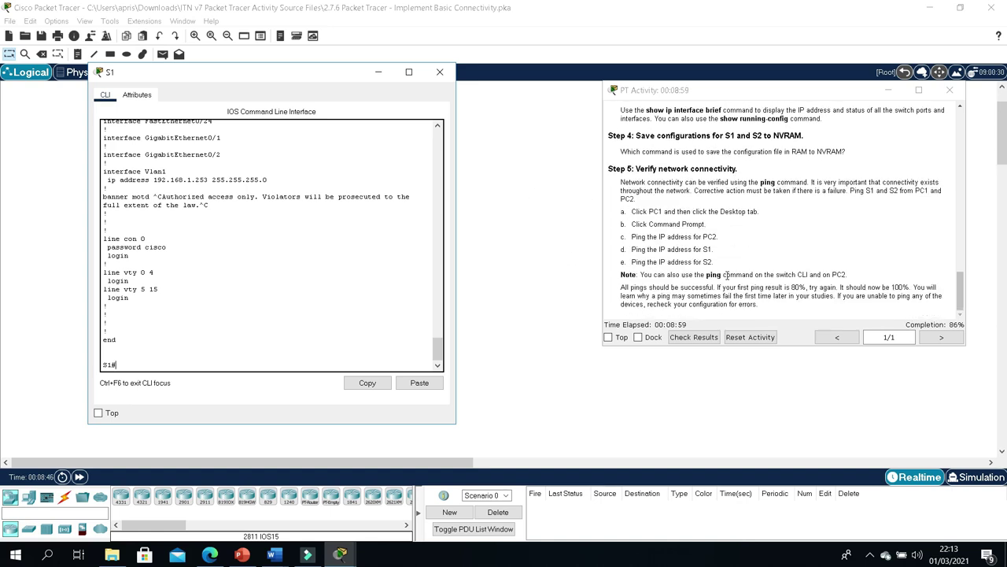
scroll(726, 275, up, 4)
scroll(727, 275, up, 1)
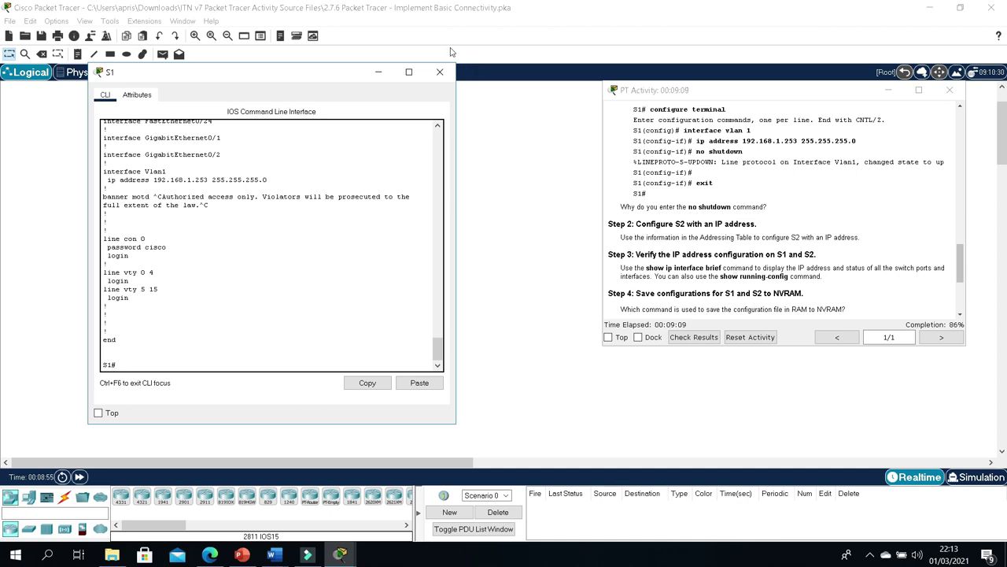
Step: Close S1's console and check PC2's IP configuration
click(440, 72)
click(229, 166)
click(229, 167)
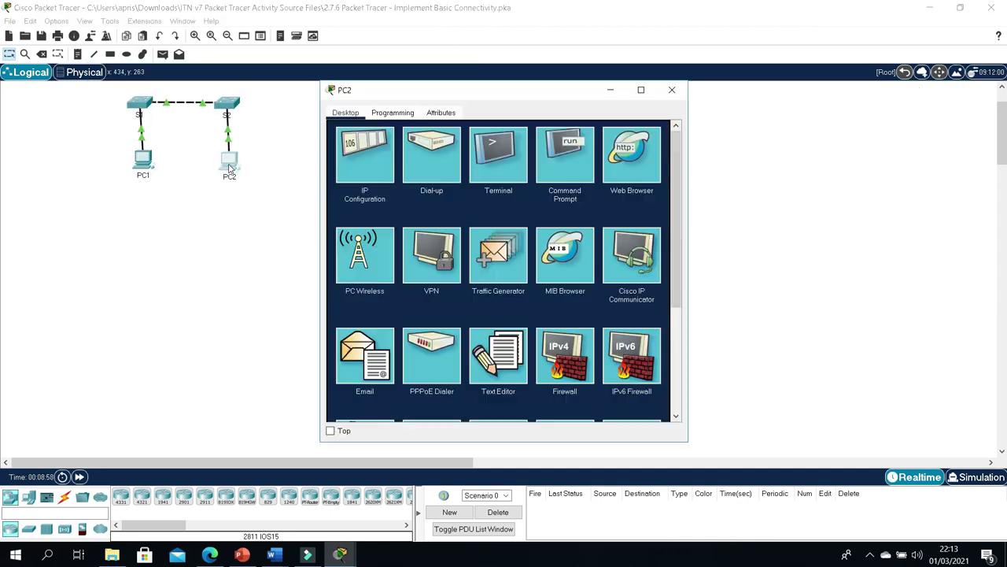
click(352, 165)
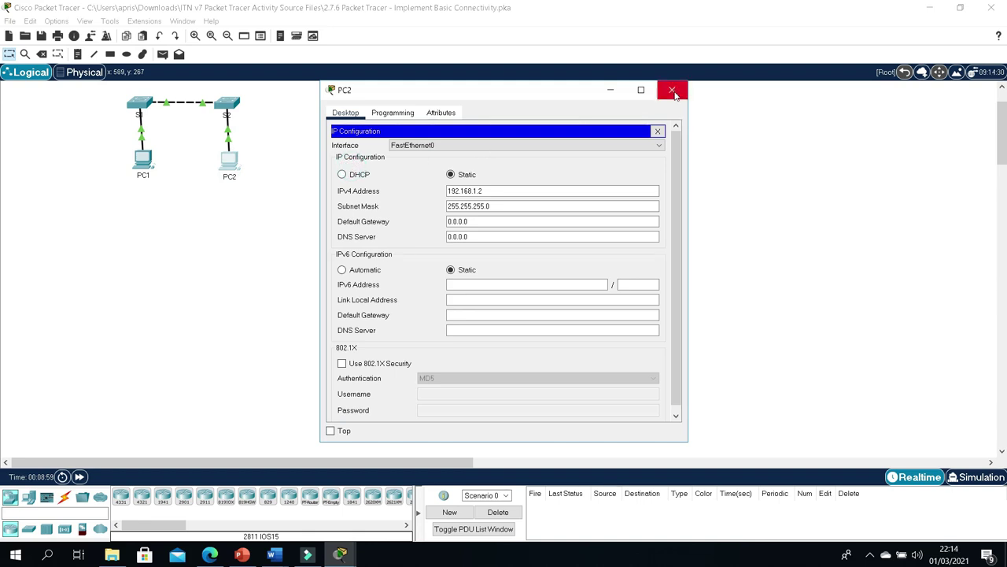
click(672, 90)
Step: On S2's CLI, enter conf t and interface vlan 1, then begin typing ip address 192.168.1.254
click(227, 104)
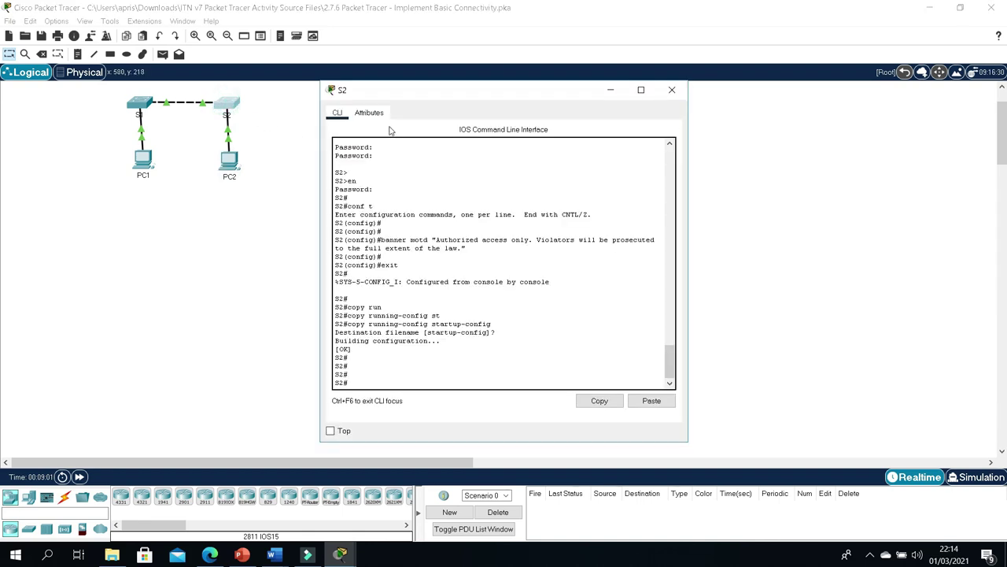
click(384, 384)
text(conf t)
key(Return)
key(Return)
key(Return)
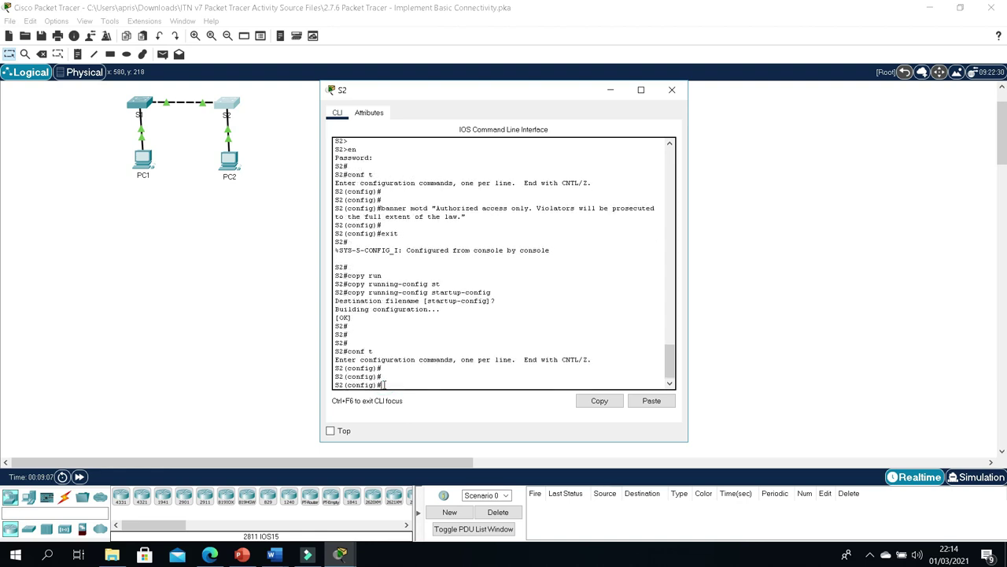
text(interface vlan 1)
key(Return)
key(Return)
text(ip address 192)
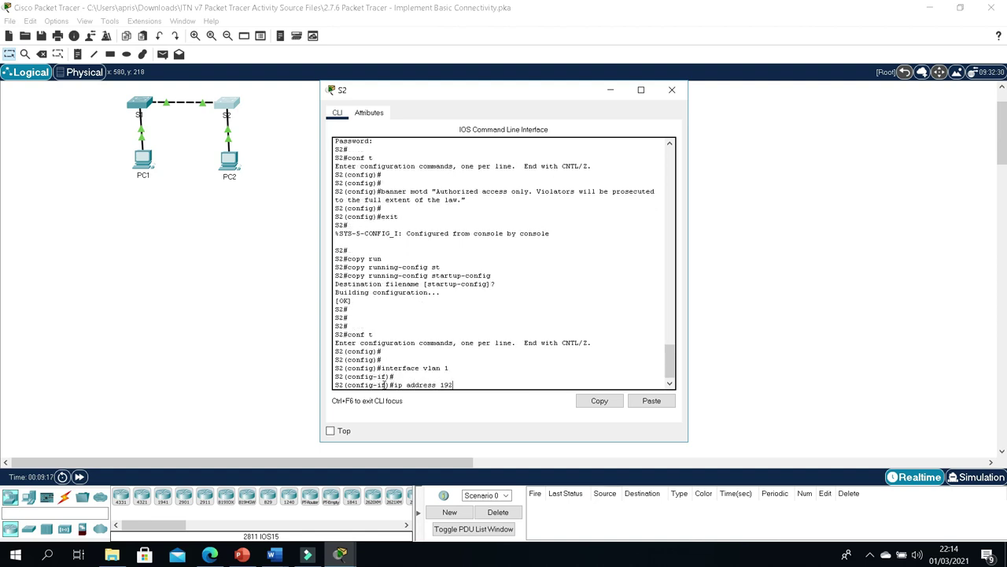
text(.168.1.254 255.255.255.0)
Step: Check S2's address in the activity's Addressing Table
click(340, 555)
click(370, 516)
scroll(830, 256, up, 15)
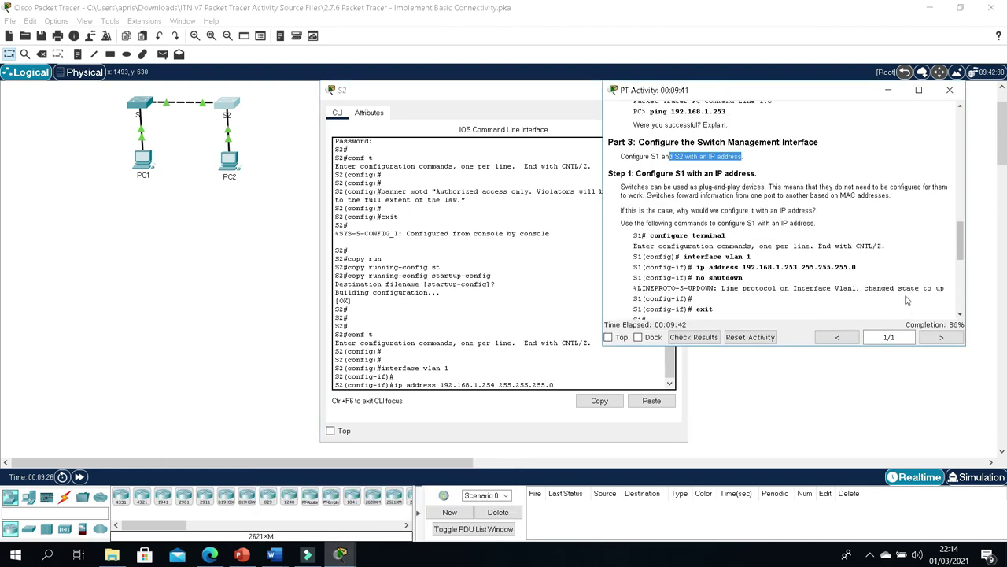
scroll(830, 256, up, 3)
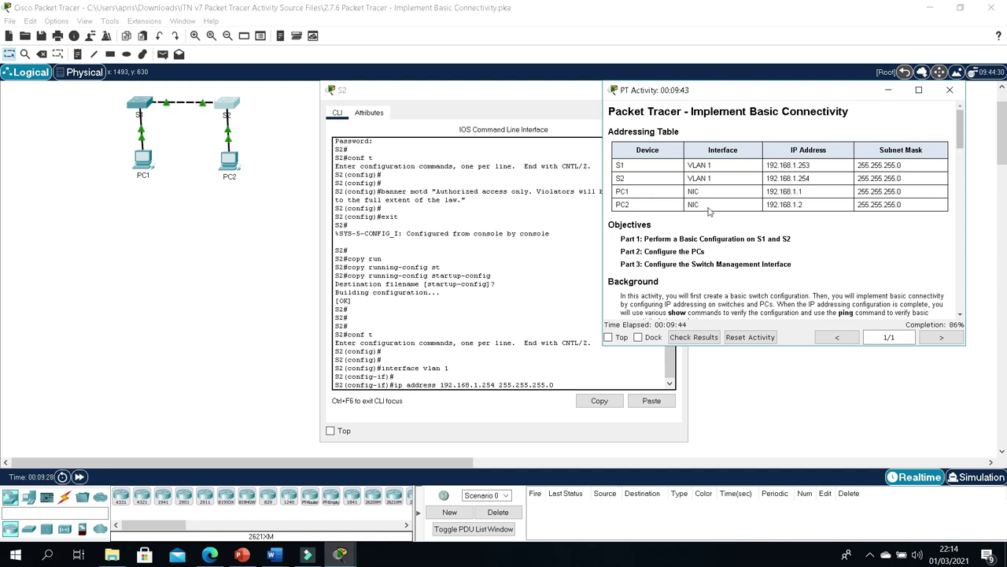
drag(715, 182, 825, 182)
click(846, 182)
drag(639, 178, 618, 148)
Step: Apply ip address 192.168.1.254 255.255.255.0 to S2's VLAN 1 and enable it with no shut
click(353, 539)
click(346, 552)
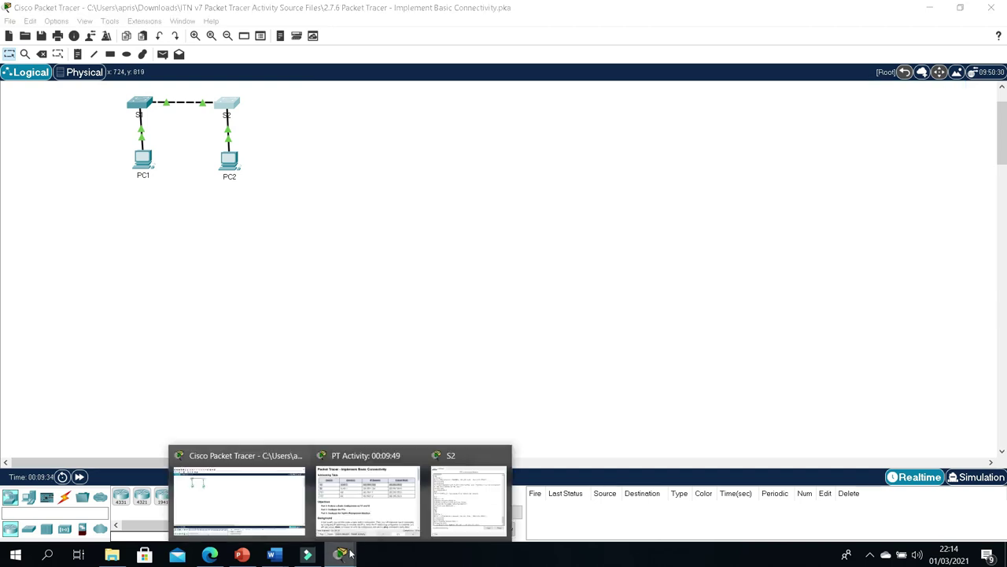
click(298, 485)
click(340, 554)
click(463, 492)
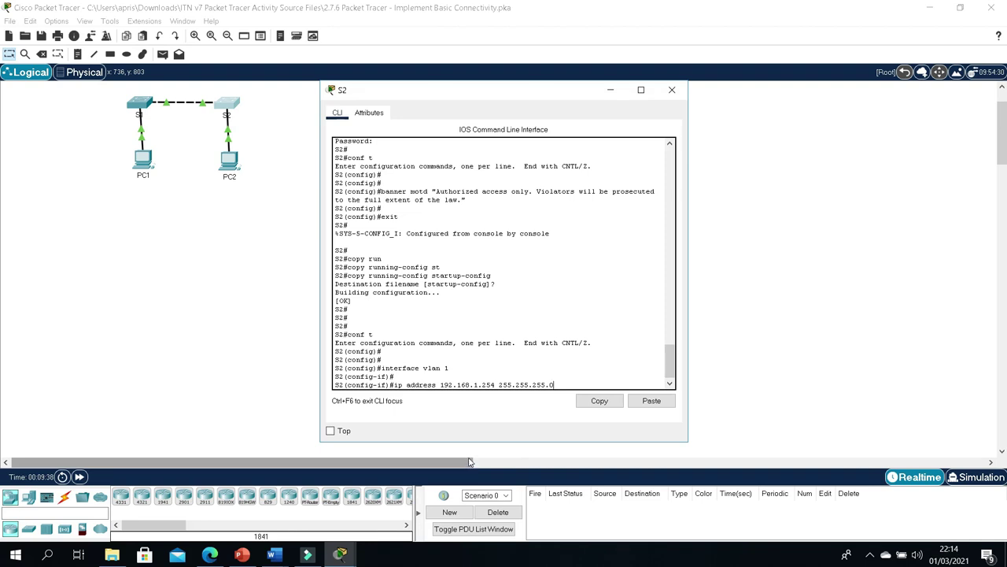
key(Return)
key(Return)
text(no)
text( s)
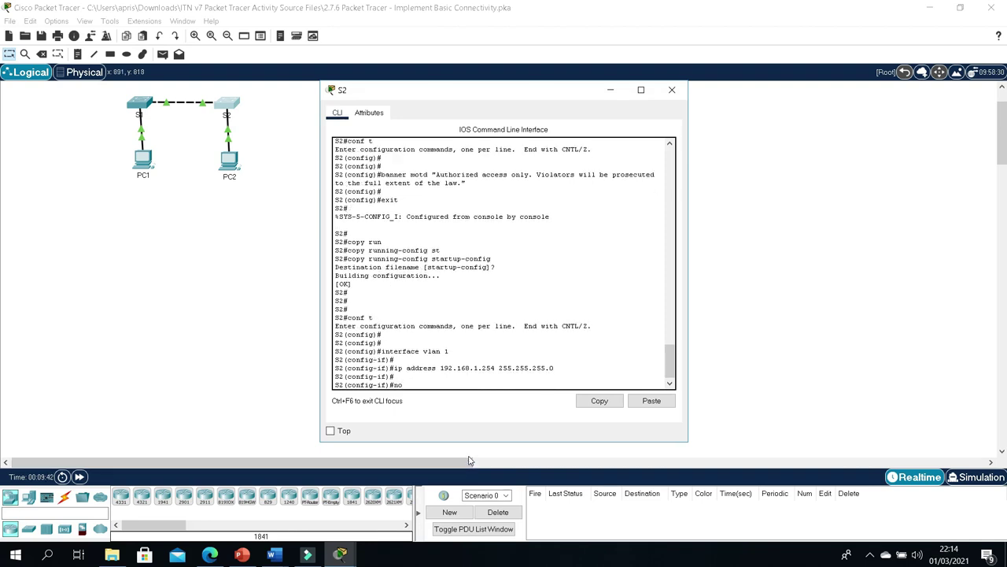
text(hut)
key(Return)
key(Return)
key(Return)
key(Return)
key(Return)
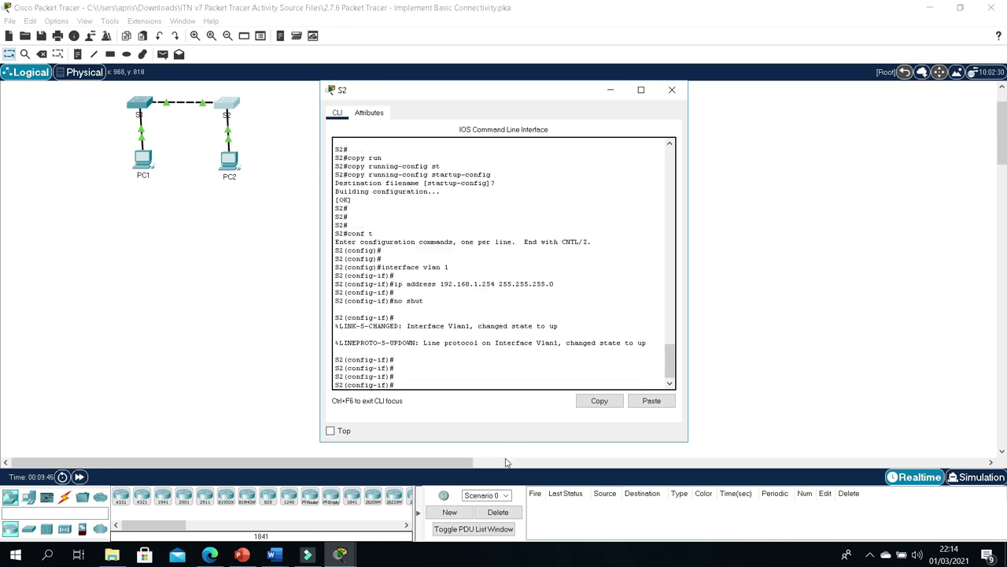
Step: Arrange the activity window on the left and S2's console at the upper right
drag(554, 98, 722, 140)
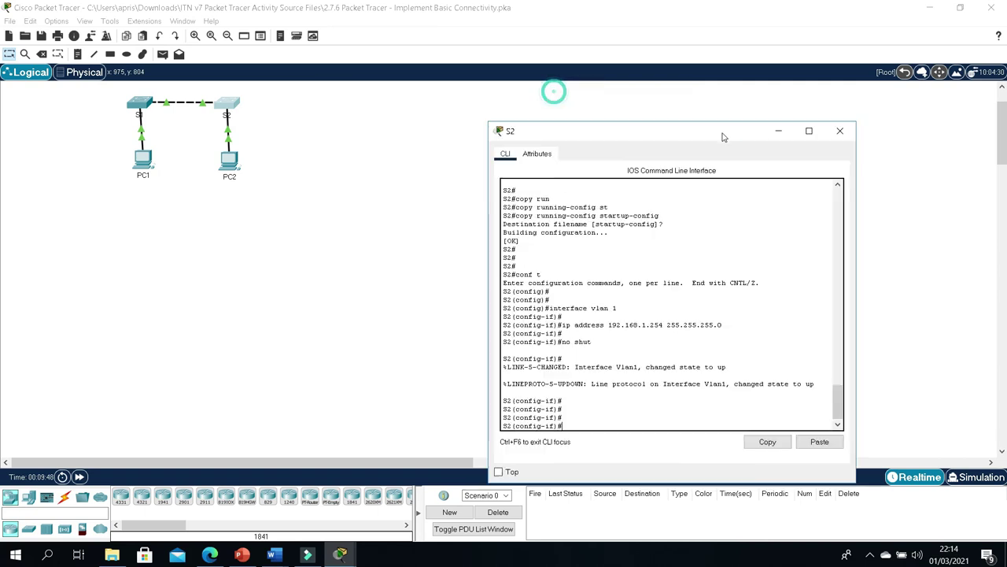
mouse_move(347, 557)
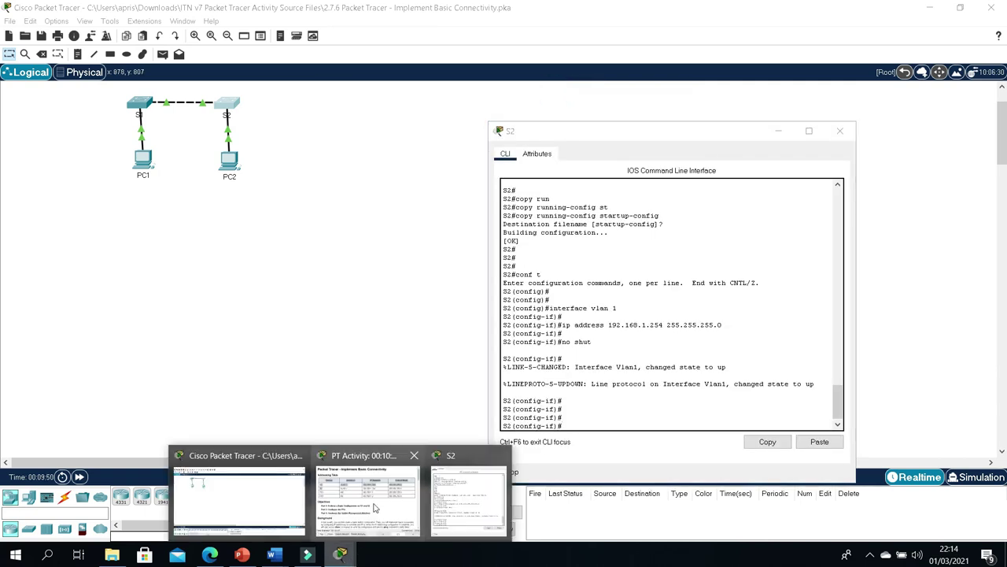
click(377, 508)
drag(768, 111, 851, 111)
drag(743, 96, 305, 124)
drag(567, 131, 696, 88)
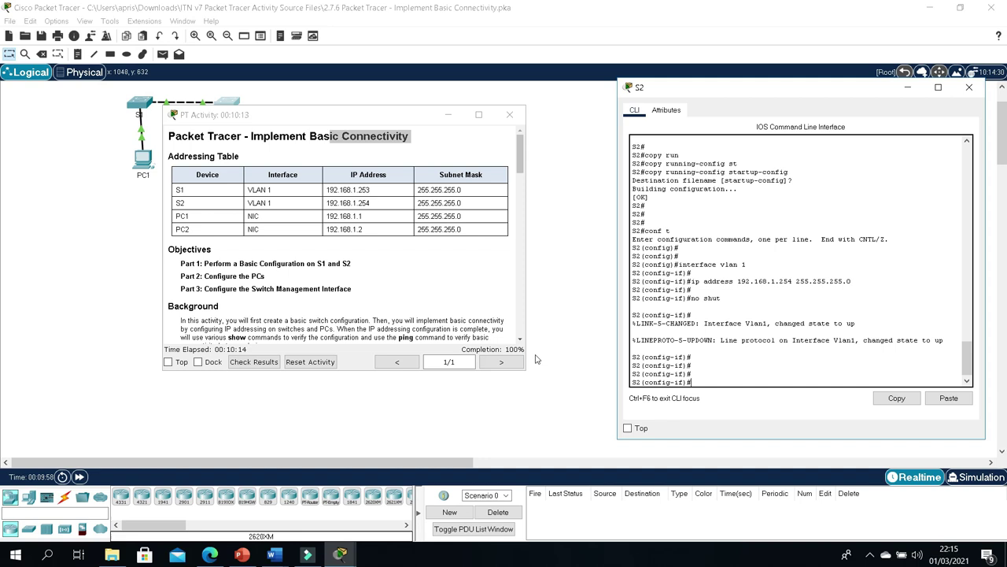
click(575, 303)
Step: From PC1's command prompt, ping PC2 at 192.168.1.2
click(144, 159)
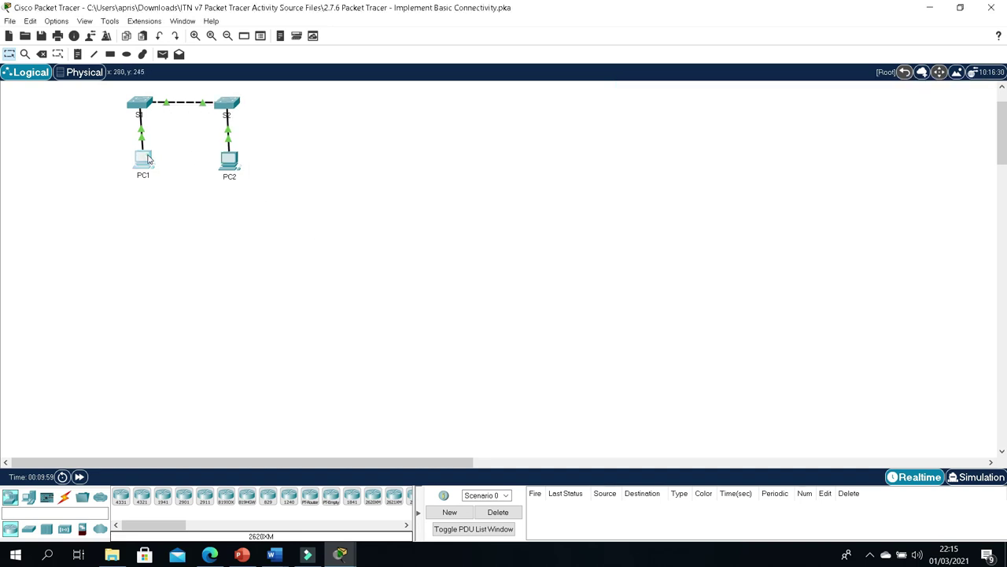
click(553, 169)
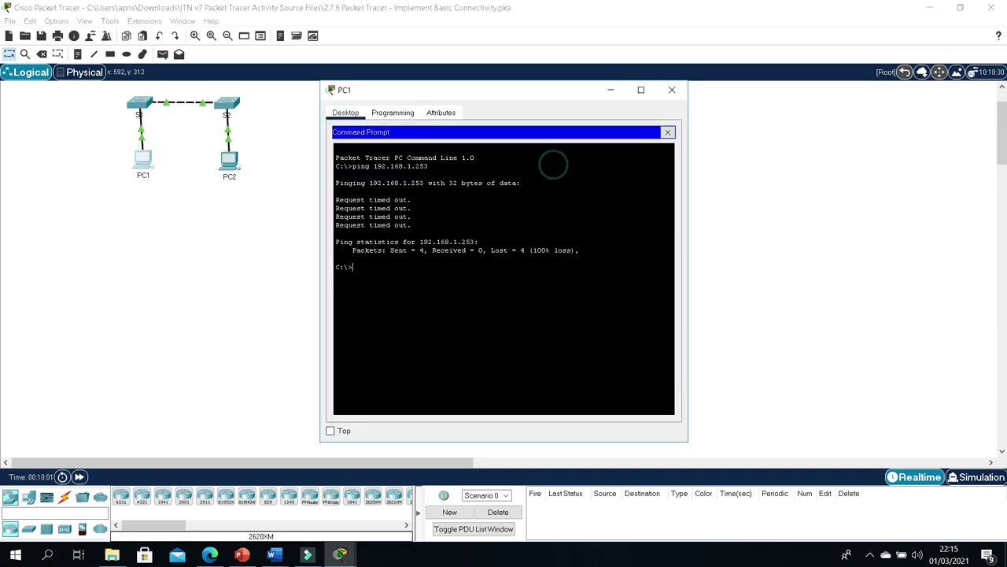
text(ping 192.1)
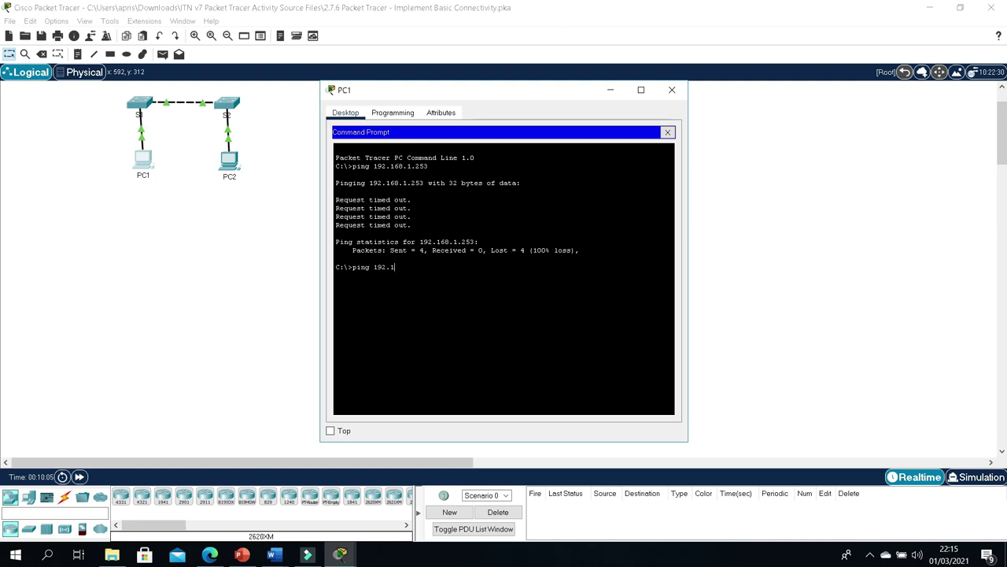
text(68.1.2)
key(Return)
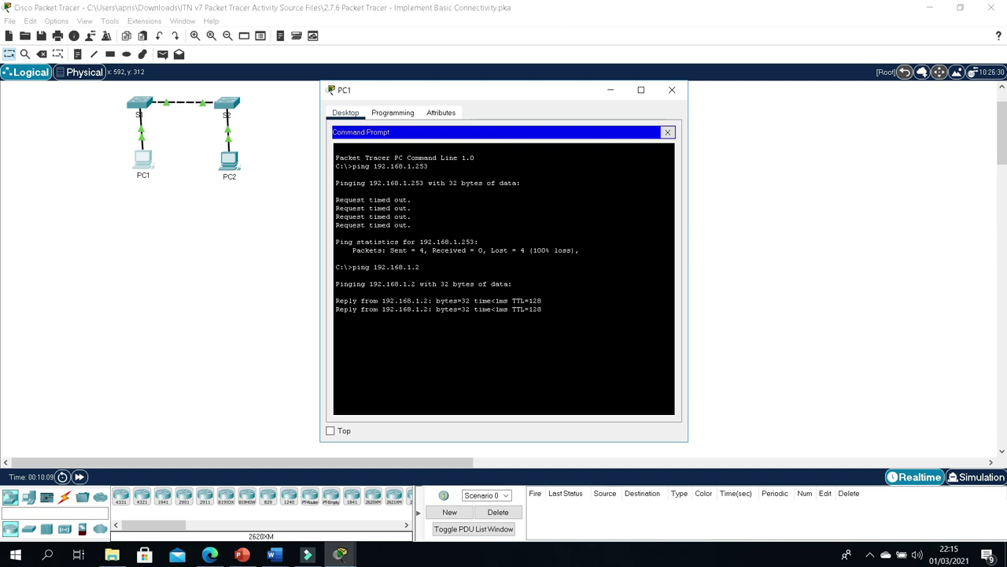
Step: Ping S1 at 192.168.1.253 twice, then ping S2 at 192.168.1.254
key(Up)
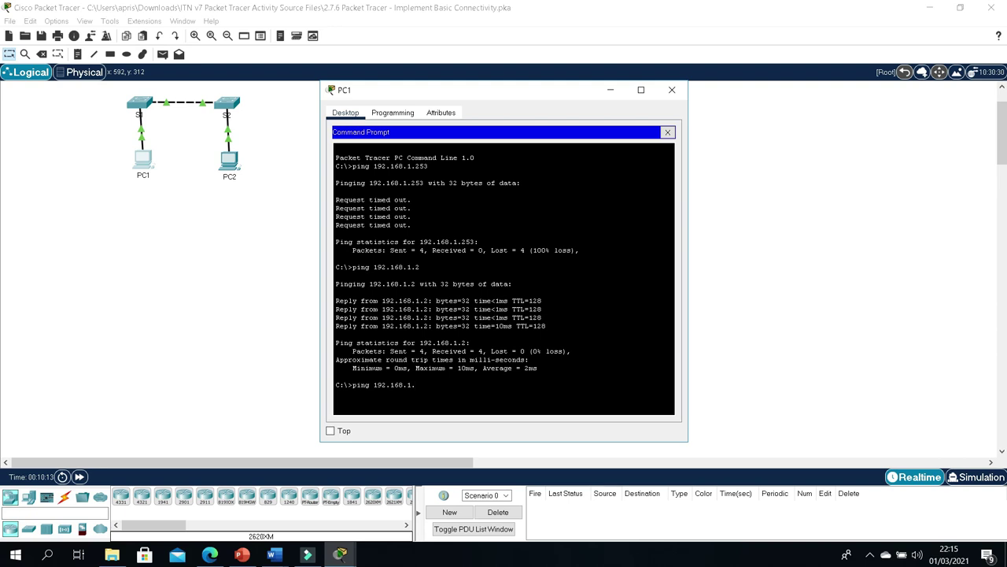
text(53)
key(Return)
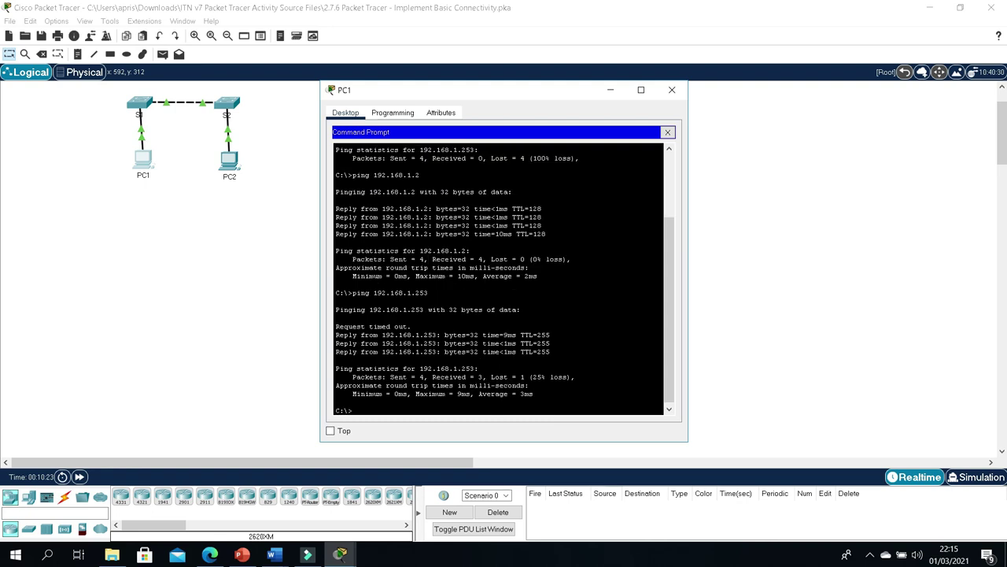
key(Up)
key(Return)
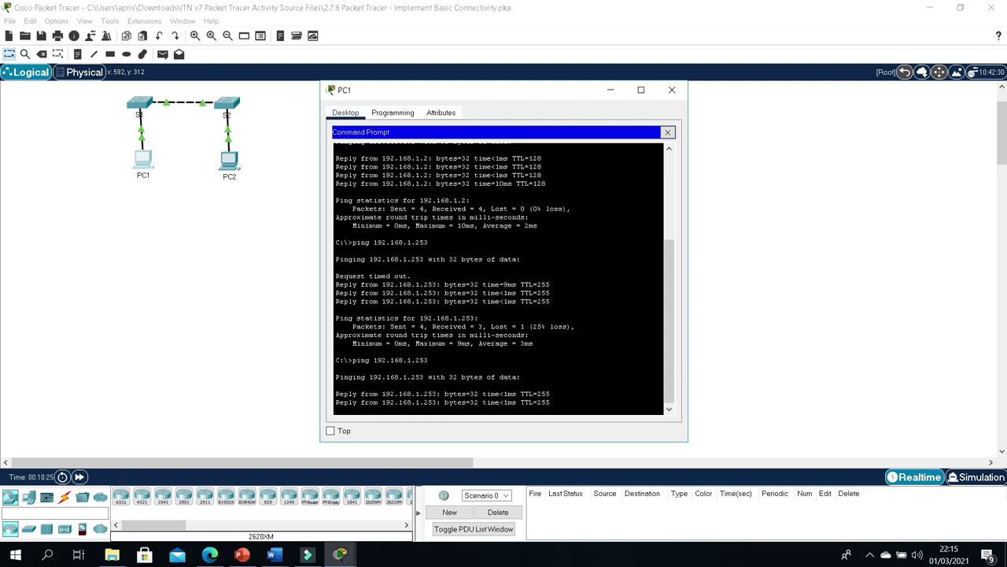
key(Up)
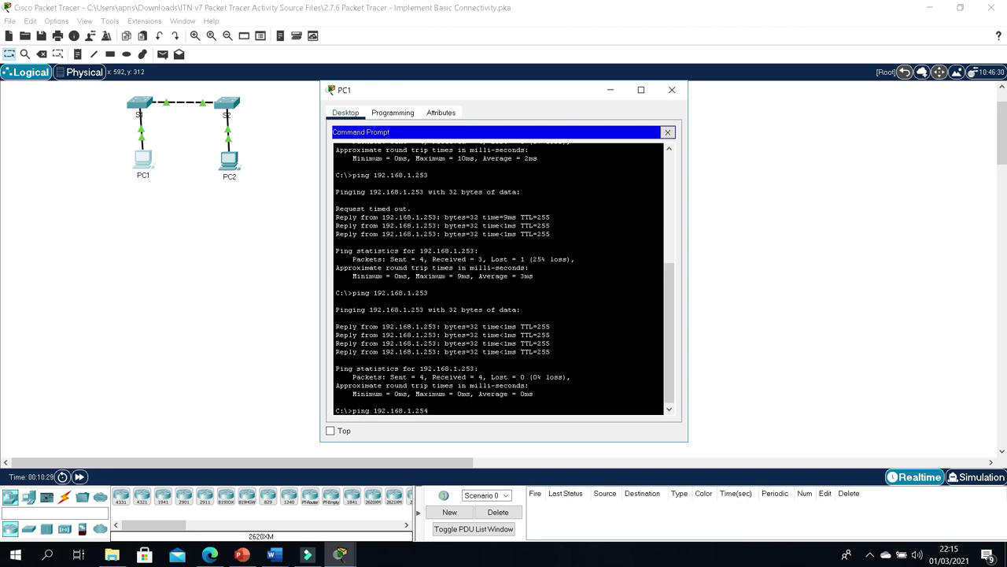
key(Return)
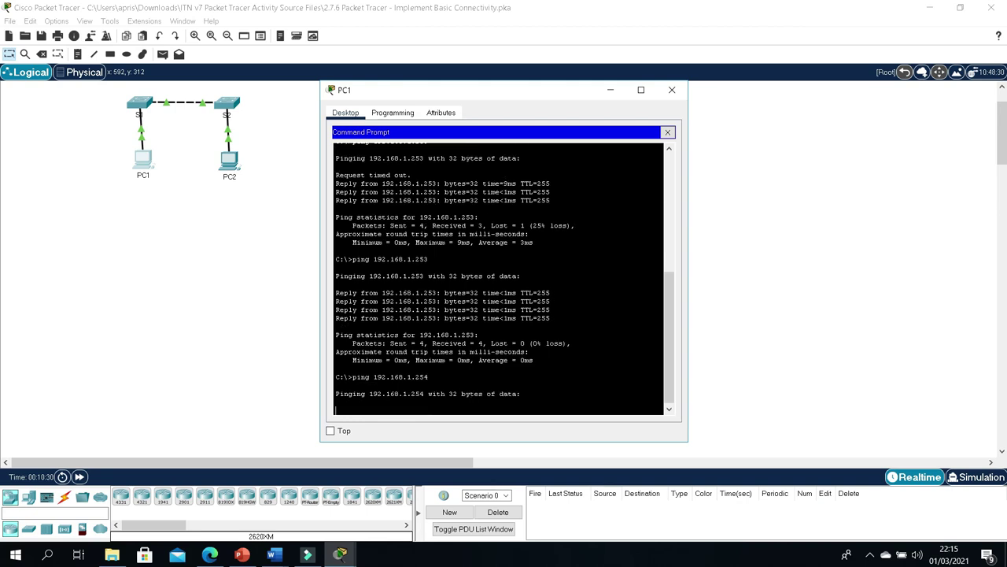